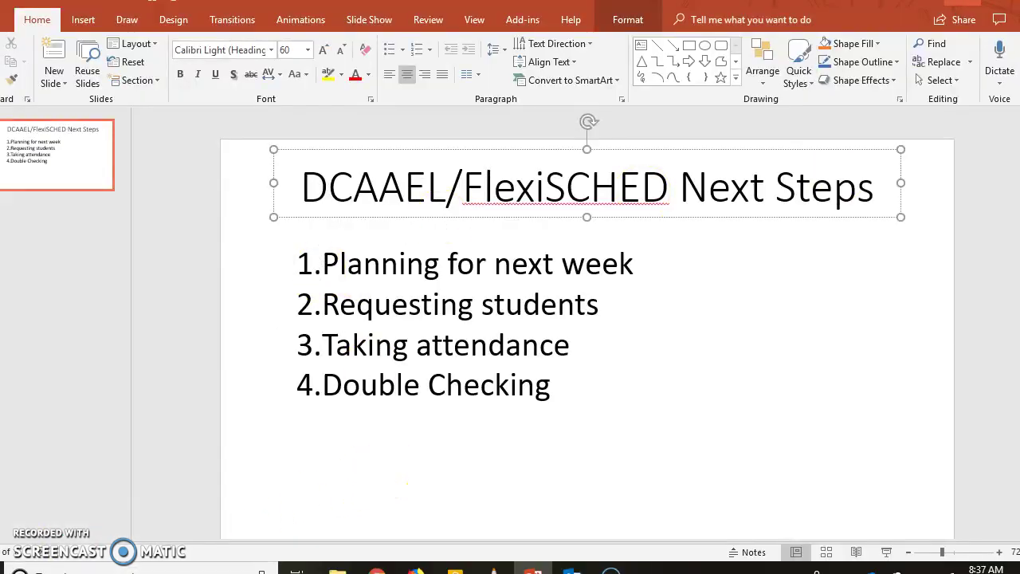
Step: Switch from PowerPoint to Firefox and sign in to FlexiSCHED with the teacher's school Google account
key("alt+Tab")
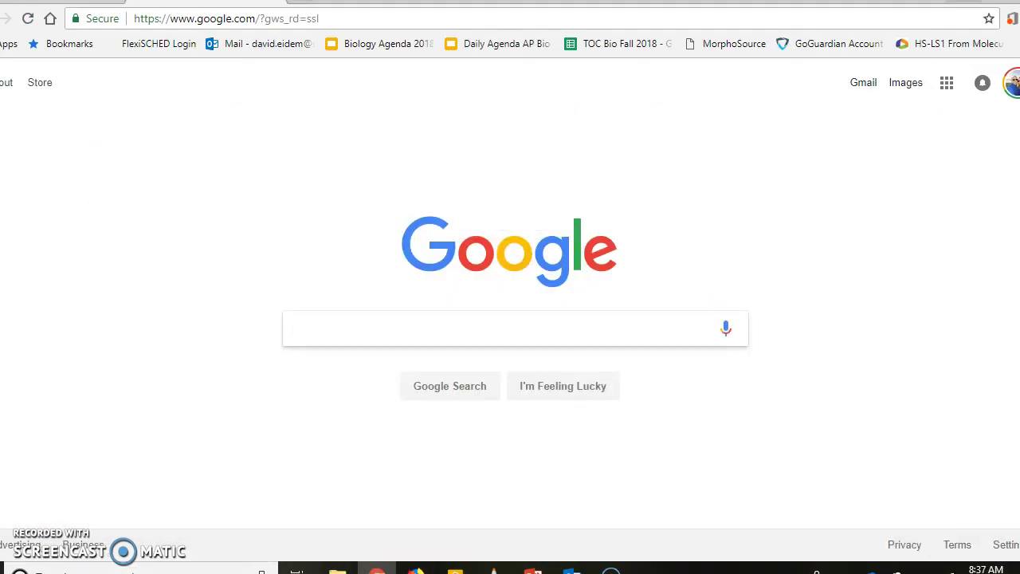
key("alt+Tab")
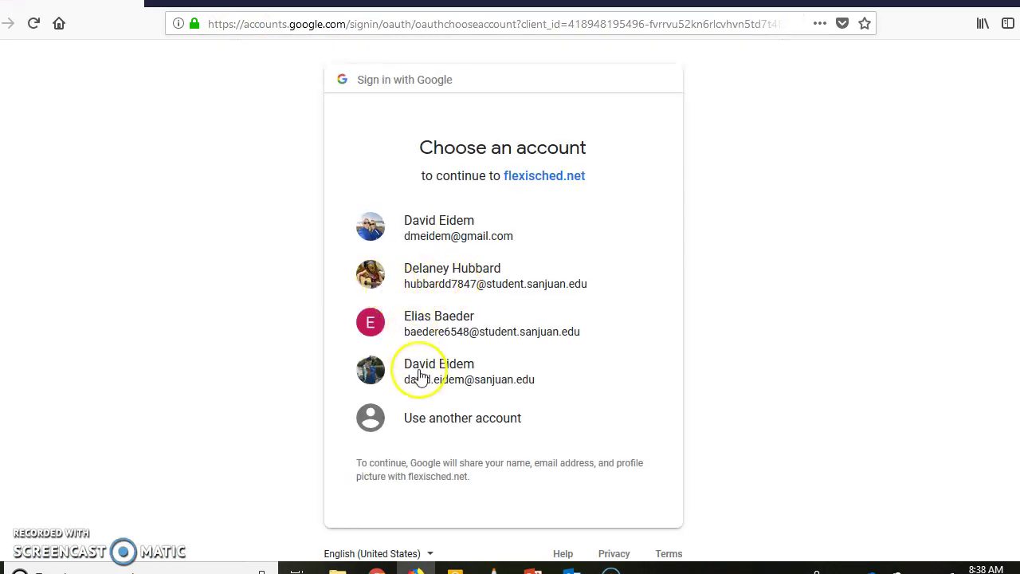
left_click(422, 374)
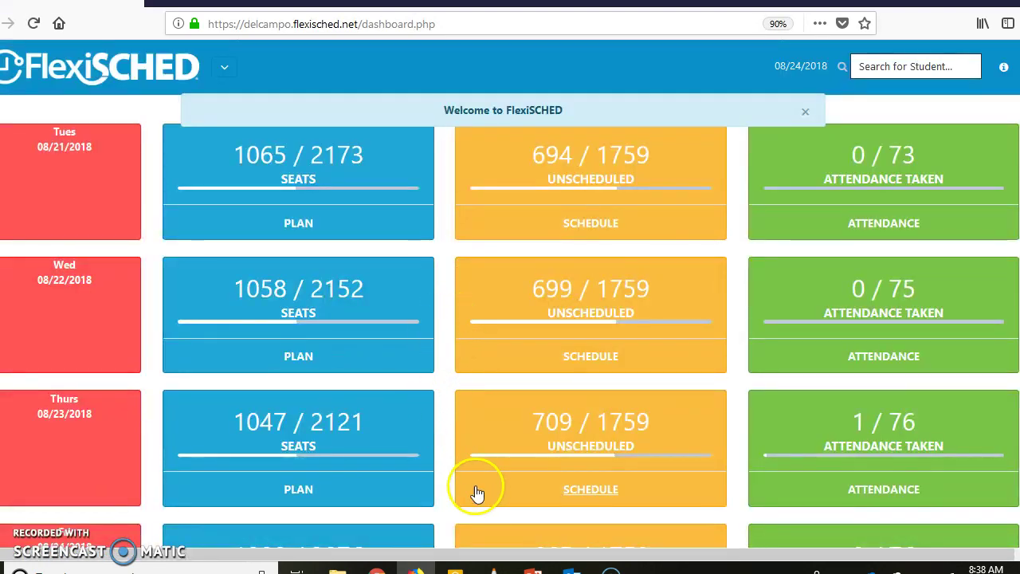
Step: Check the Next Steps slide in PowerPoint, and open the teacher's own flex offering for editing in the FlexiSCHED plan
left_click(534, 568)
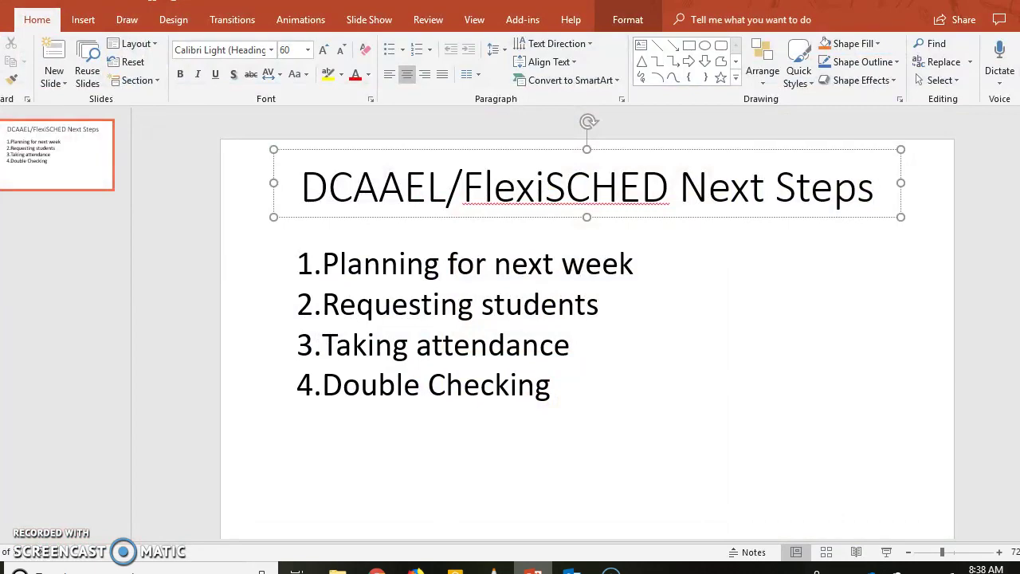
key("alt+Tab")
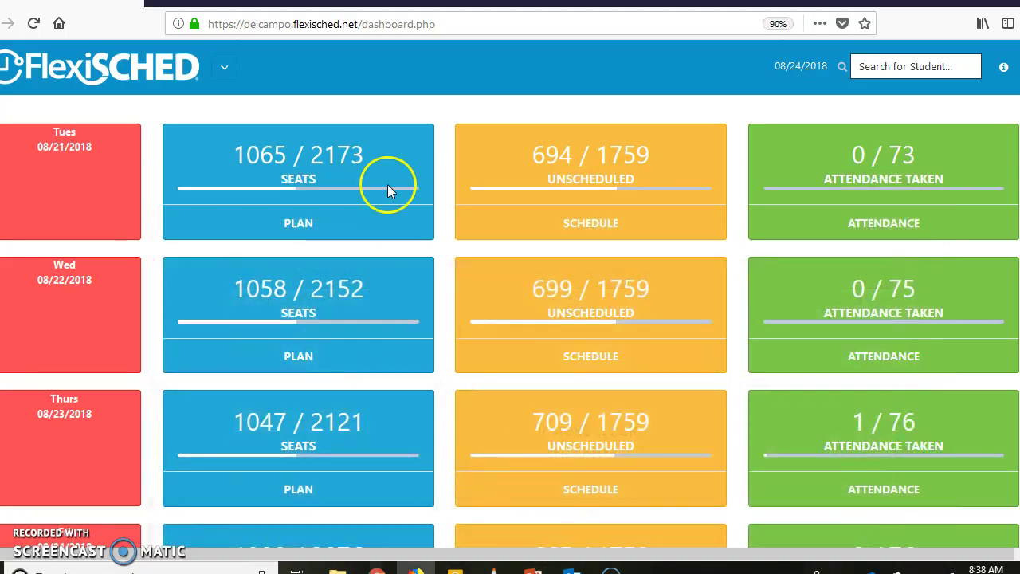
left_click(297, 224)
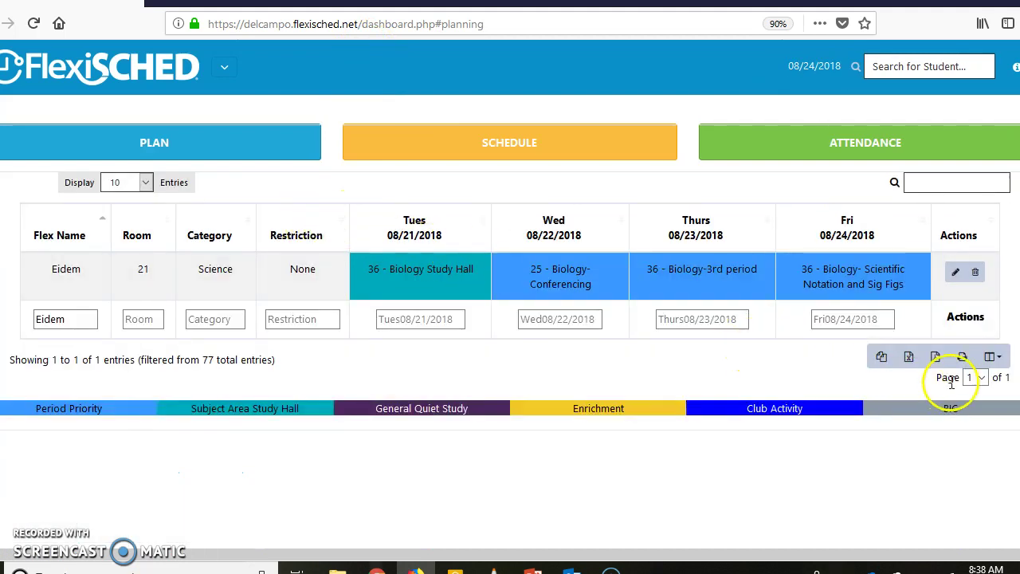
left_click(956, 272)
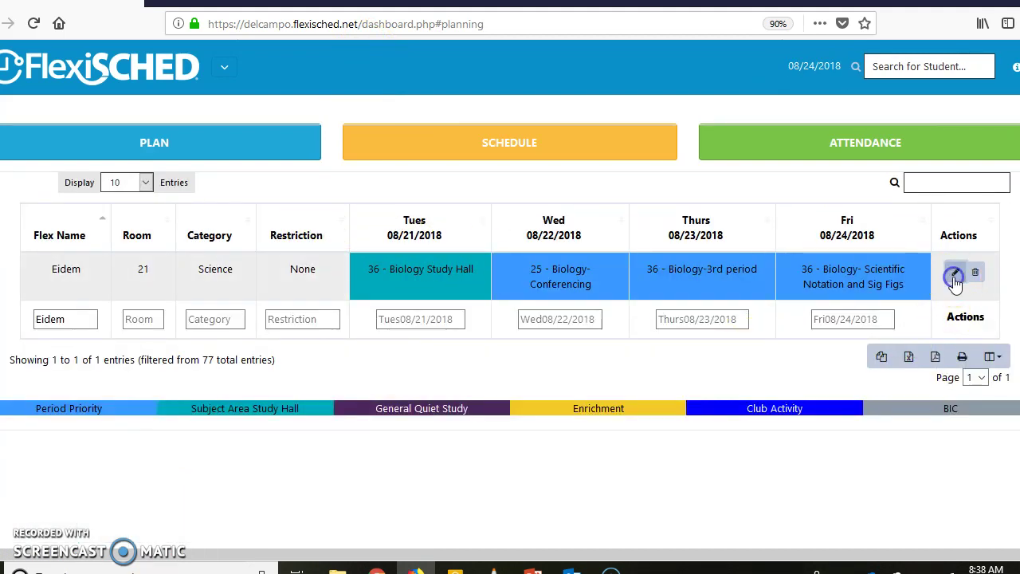
left_click(1006, 217)
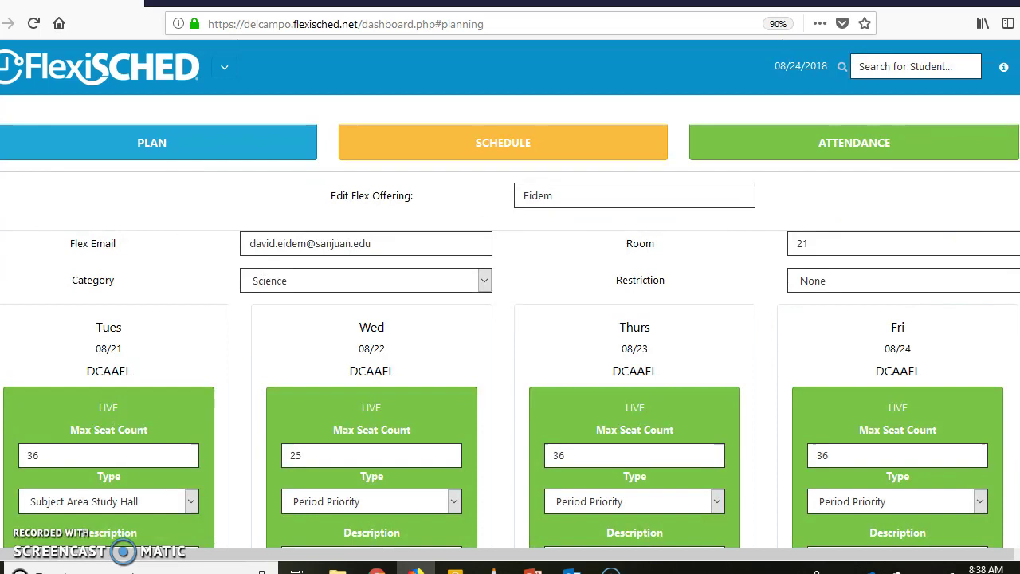
Step: Review the offering's live settings for 08/21 to 08/24 and the planning section beneath them
scroll(510, 293, "down", 1)
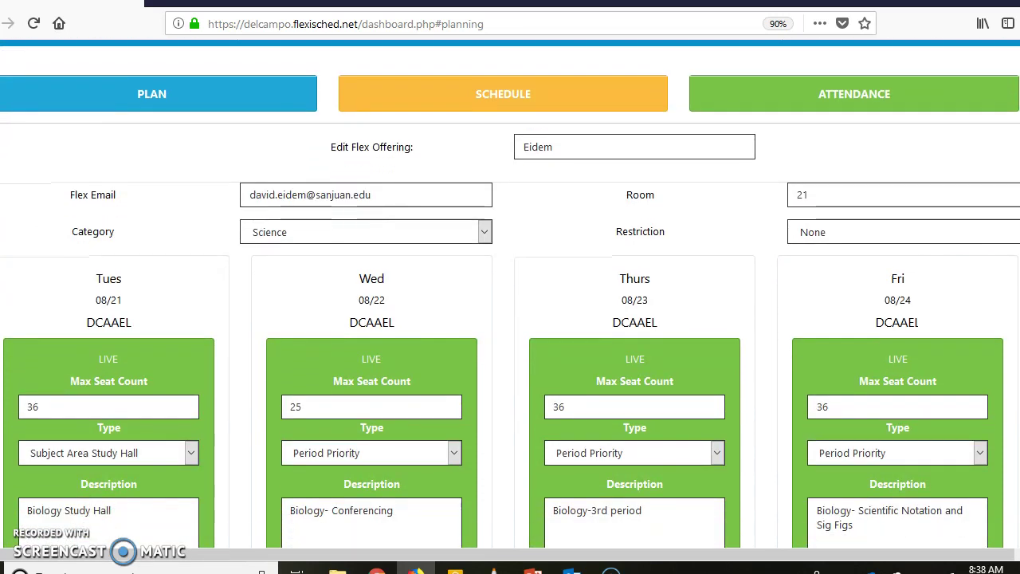
scroll(511, 294, "down", 1)
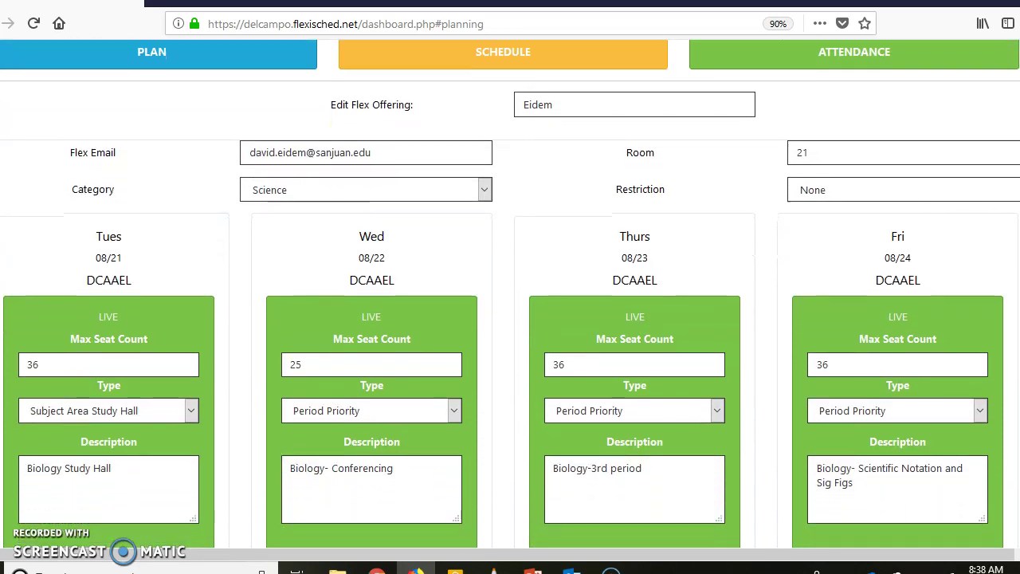
left_click_drag(927, 265, 858, 252)
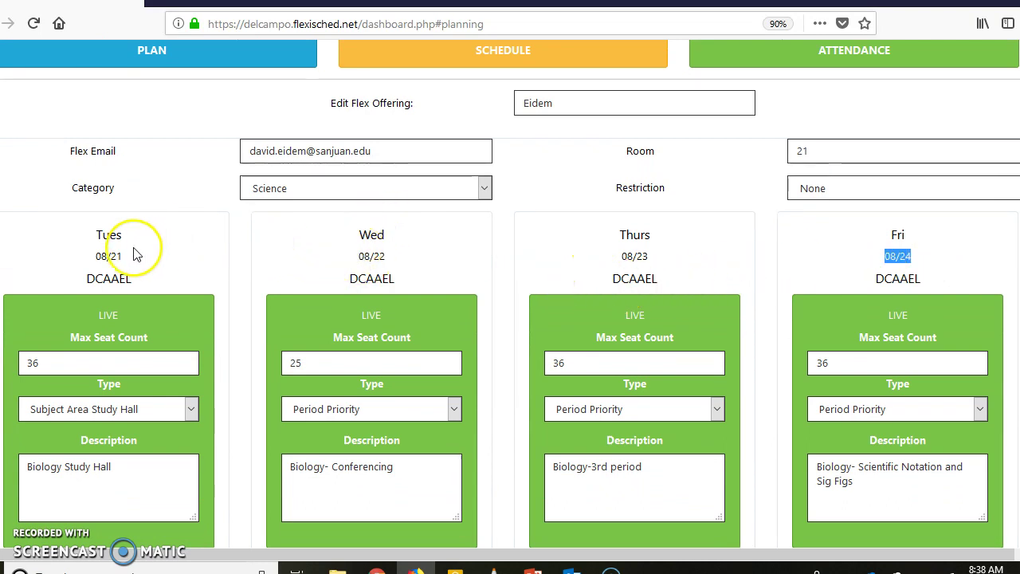
left_click_drag(129, 256, 91, 261)
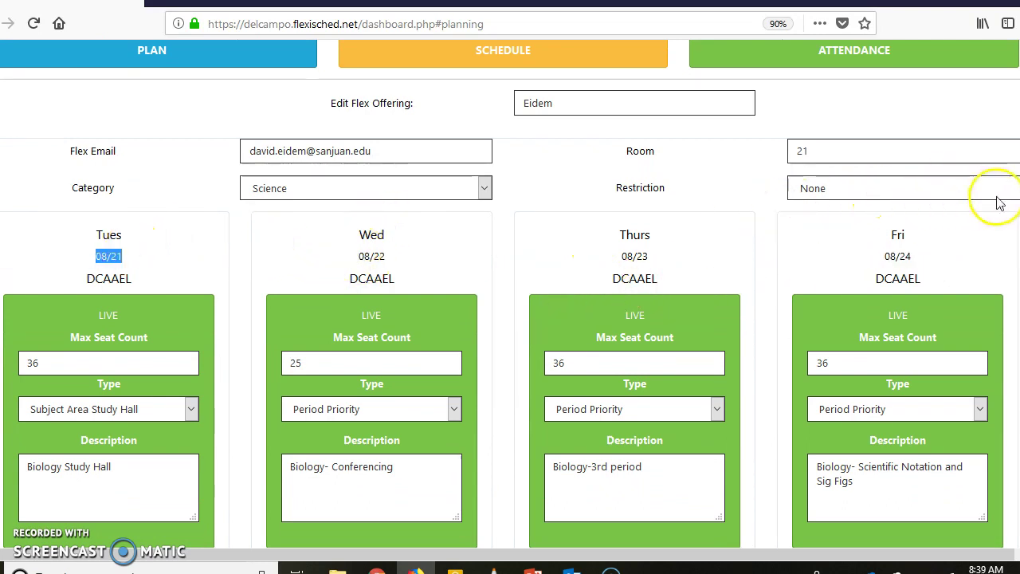
scroll(510, 295, "down", 5)
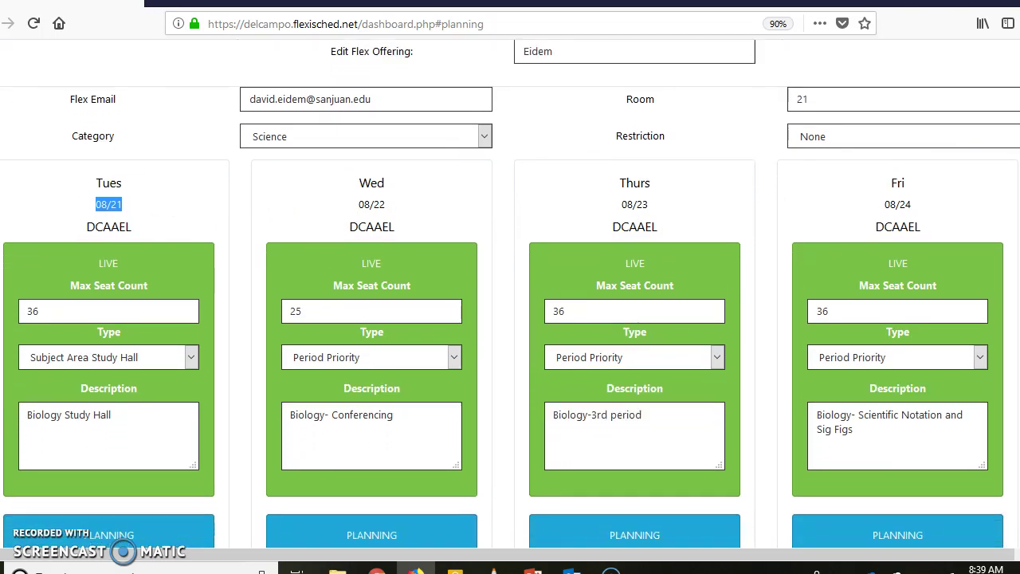
scroll(510, 295, "down", 3)
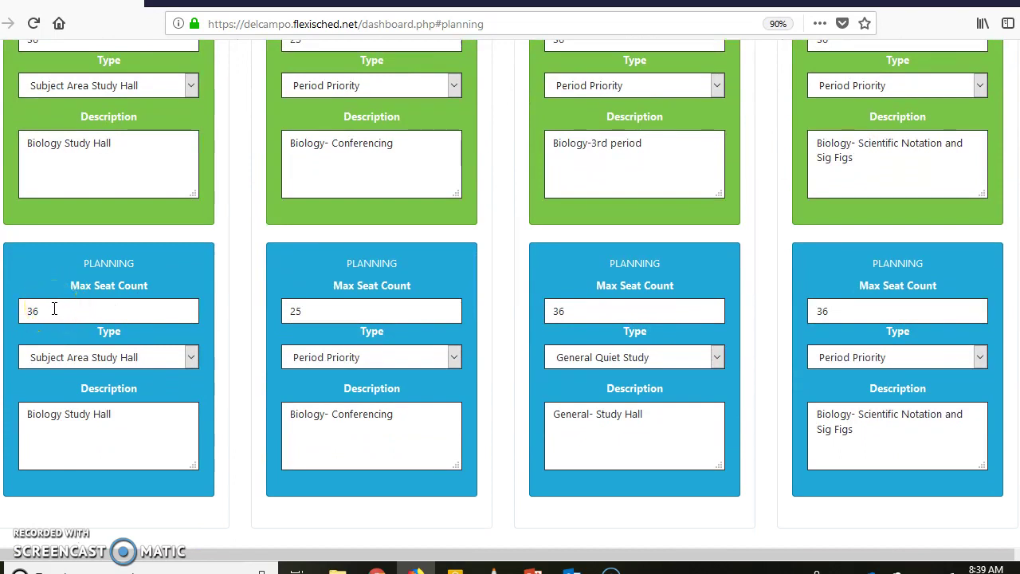
Step: Clear the max seat count, description and type of Tuesday's planning entry
key("ctrl+a")
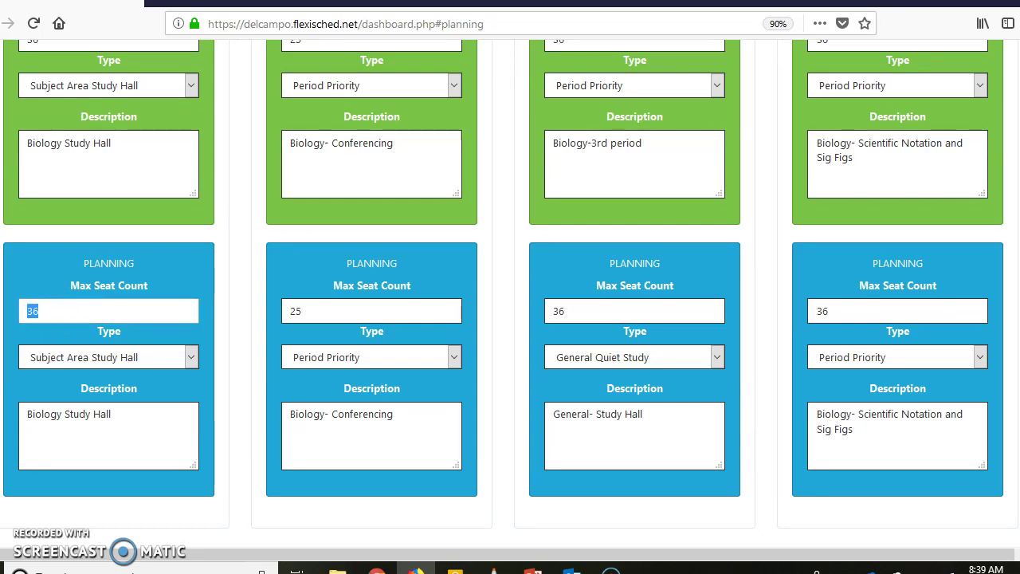
left_click(123, 417)
key("ctrl+a")
key("BackSpace")
left_click(169, 357)
left_click(188, 356)
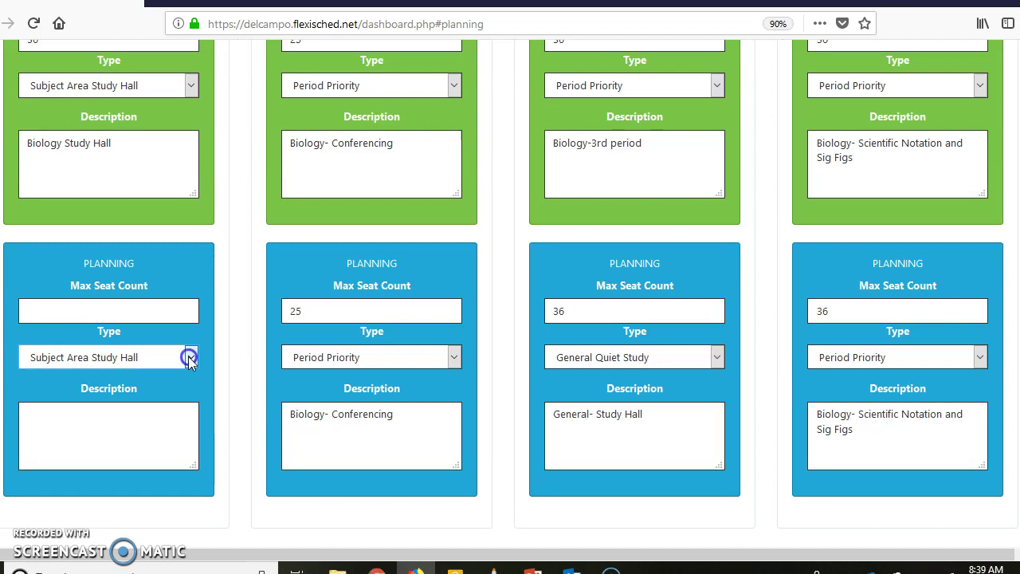
left_click(188, 357)
left_click(162, 378)
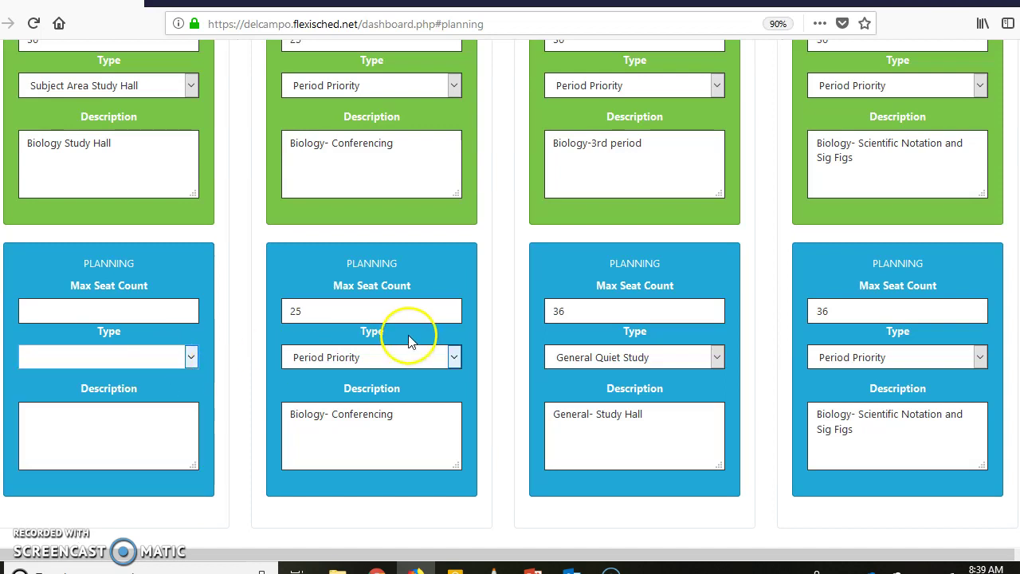
Step: Clear the max seat count, type and description of Wednesday's planning entry
left_click_drag(370, 309, 263, 298)
key("BackSpace")
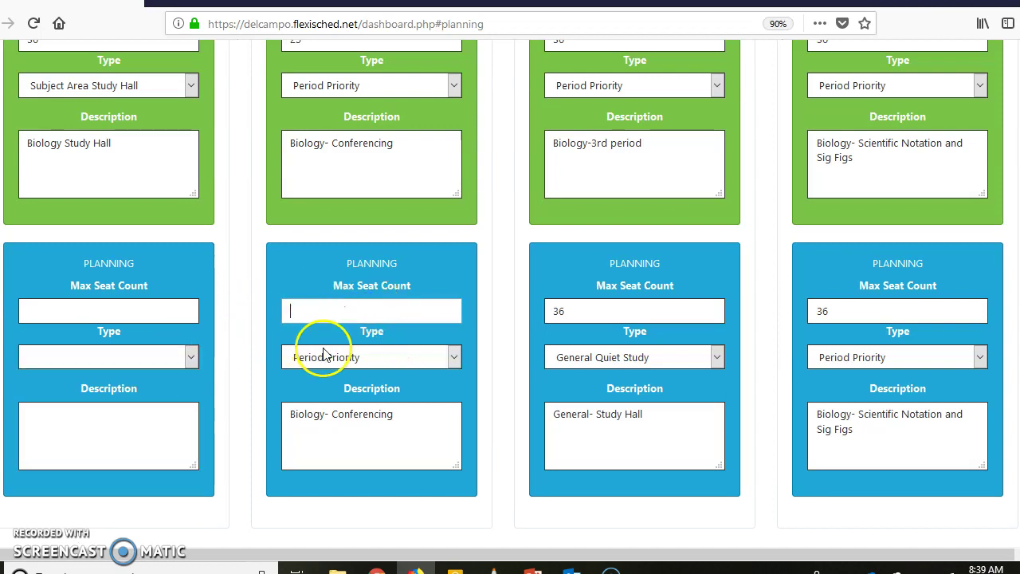
left_click(452, 358)
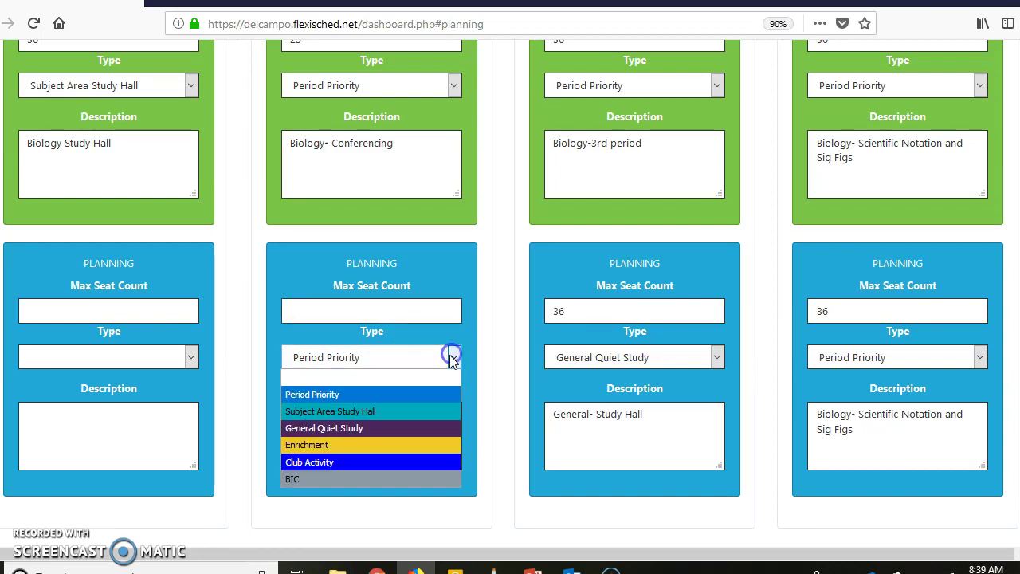
left_click(388, 378)
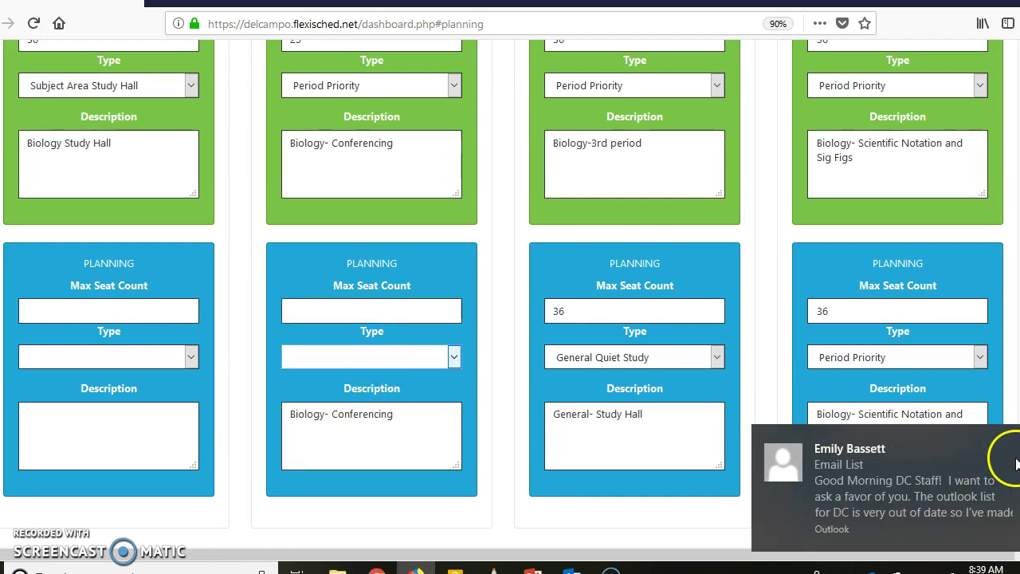
left_click(421, 420)
left_click_drag(421, 420, 210, 401)
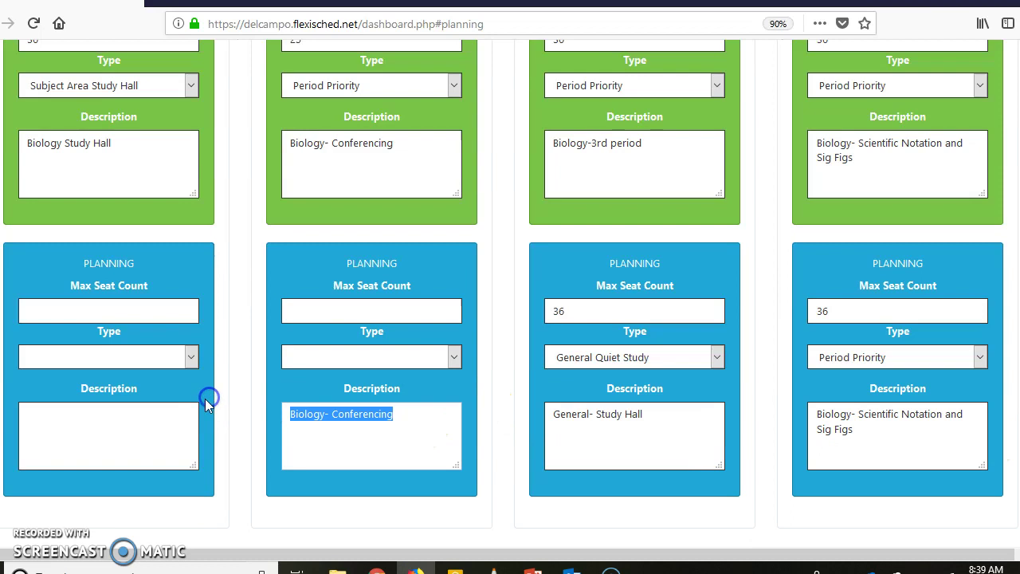
key("BackSpace")
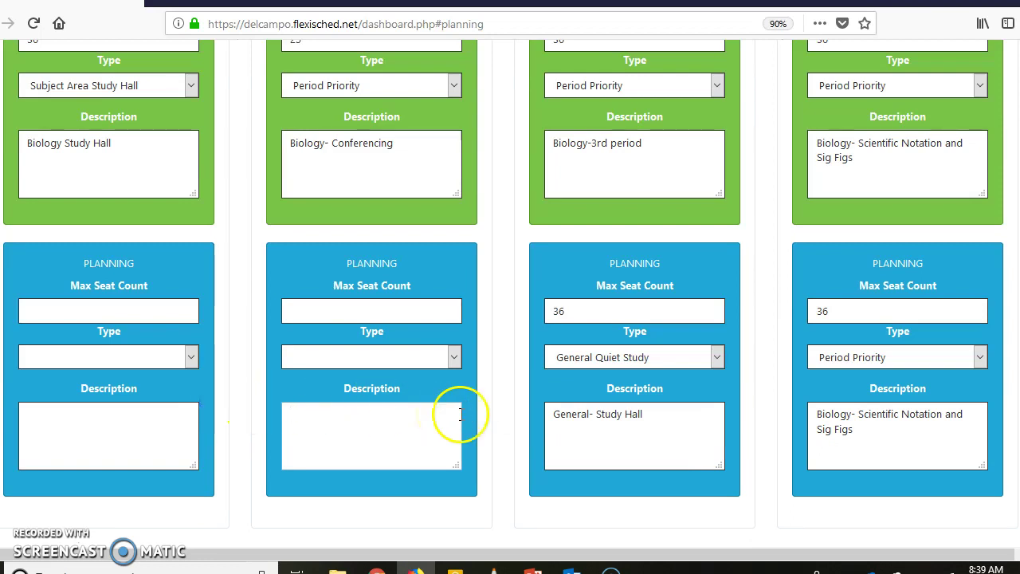
Step: Replace the description of Thursday's planning entry with "Conferncing"
left_click_drag(590, 413, 501, 417)
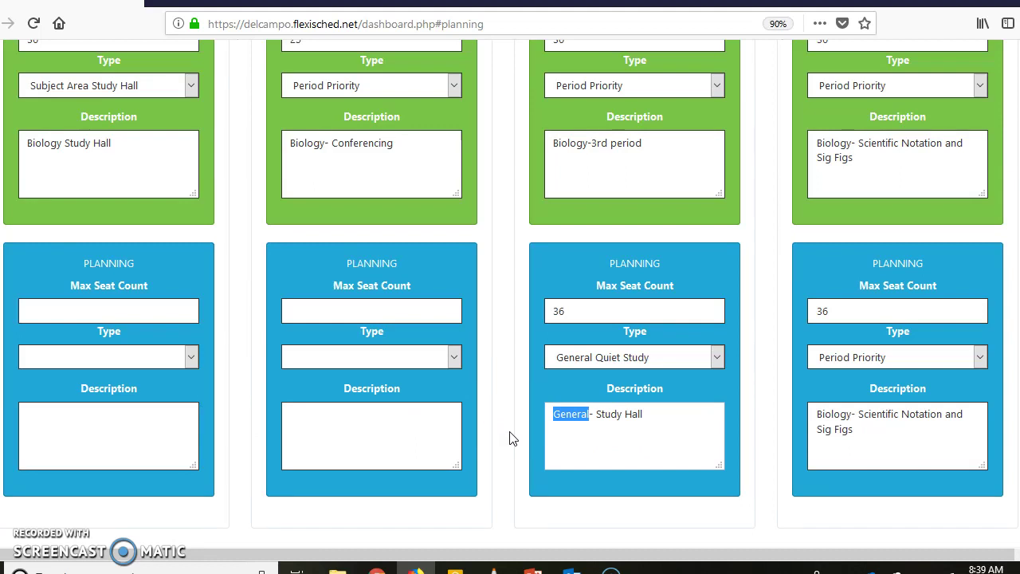
type("Confernc")
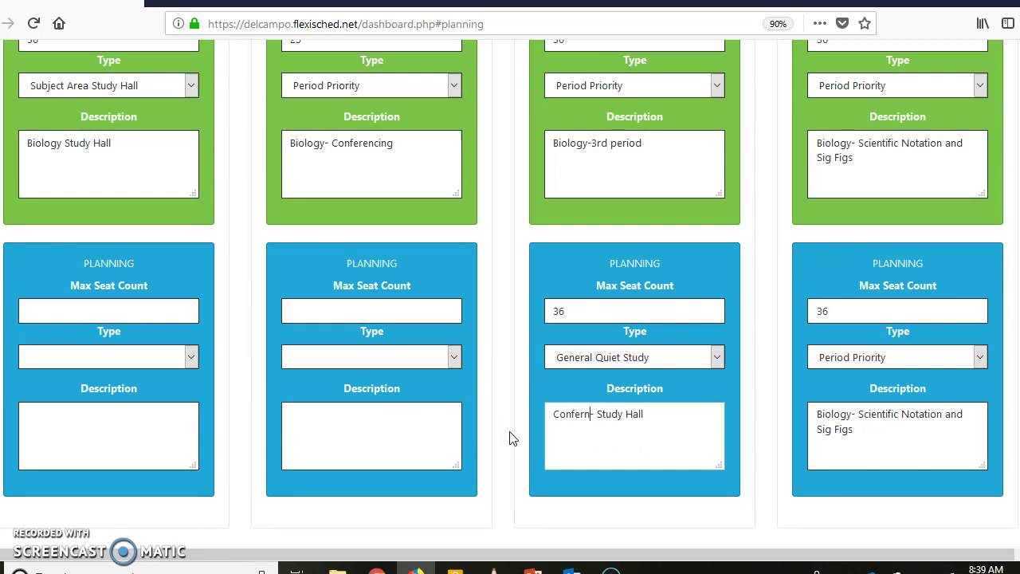
type("ing")
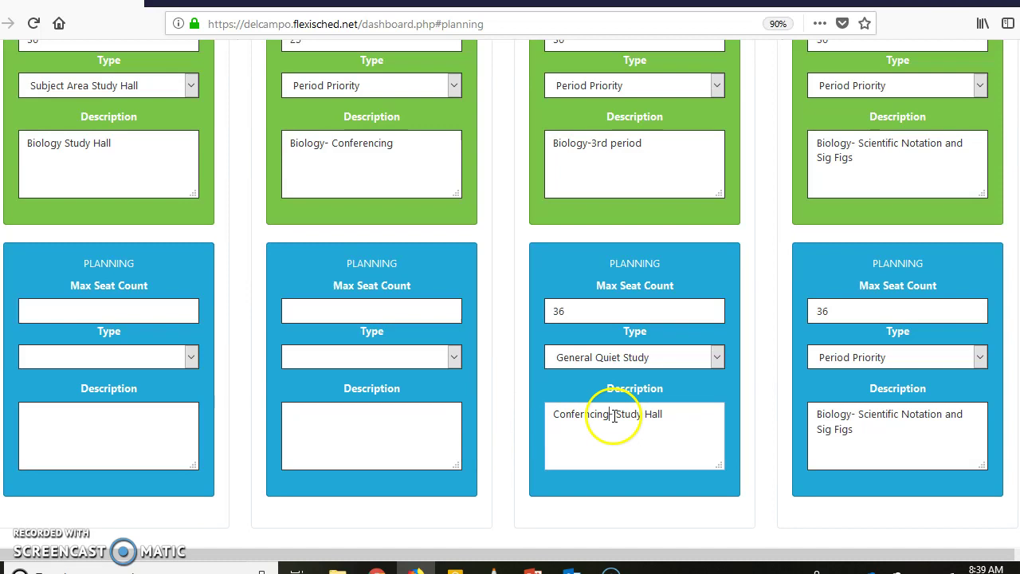
left_click(678, 413)
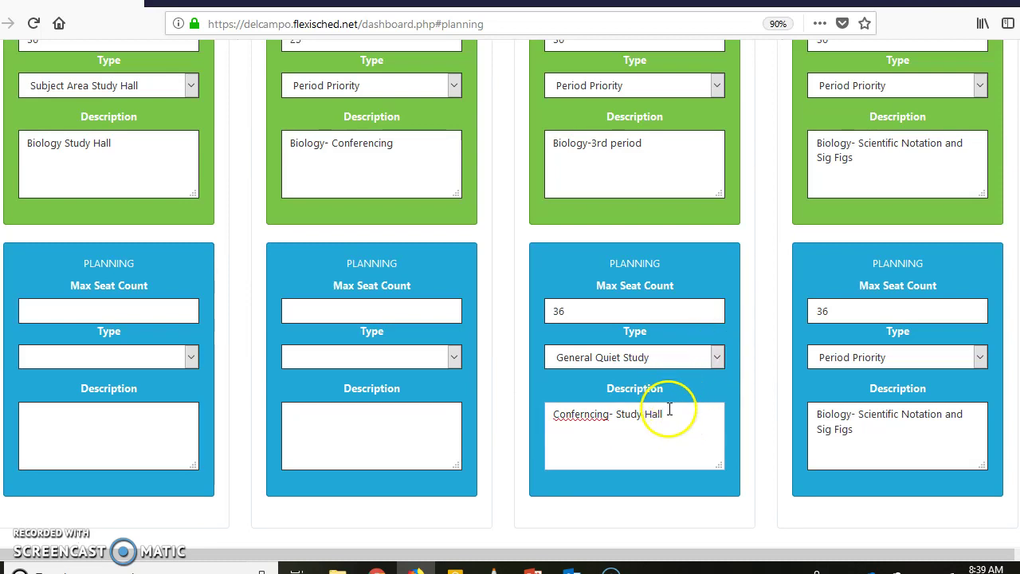
left_click_drag(663, 413, 606, 421)
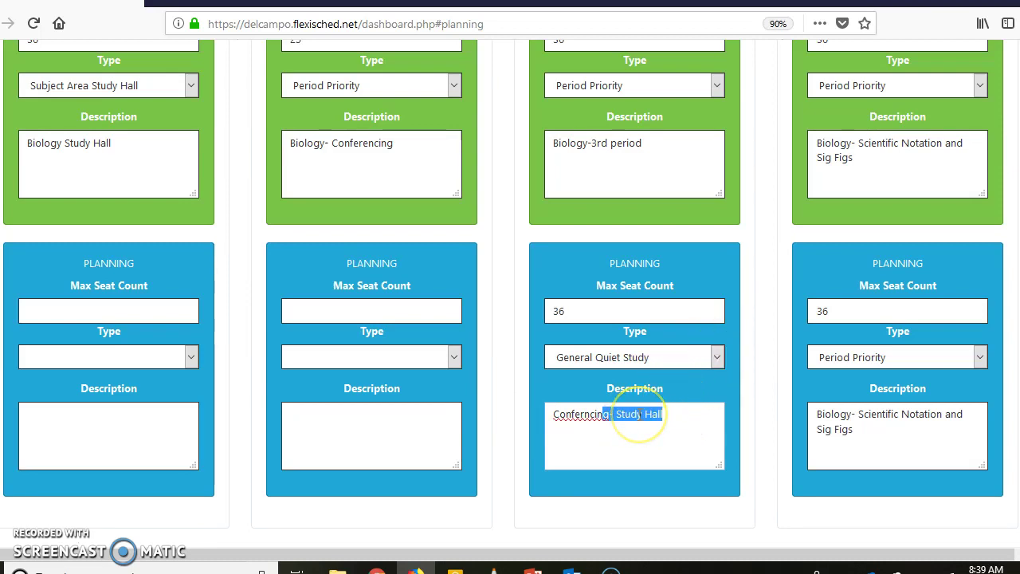
key("BackSpace")
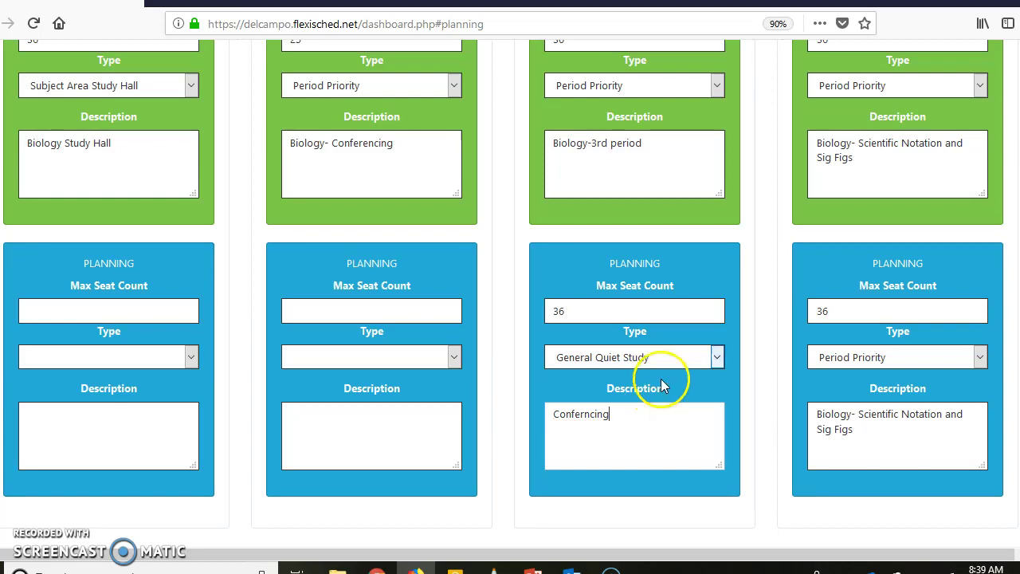
Step: Set Thursday's planning type to Subject Area Study Hall and correct the description's spelling to "Conferencing"
left_click(714, 358)
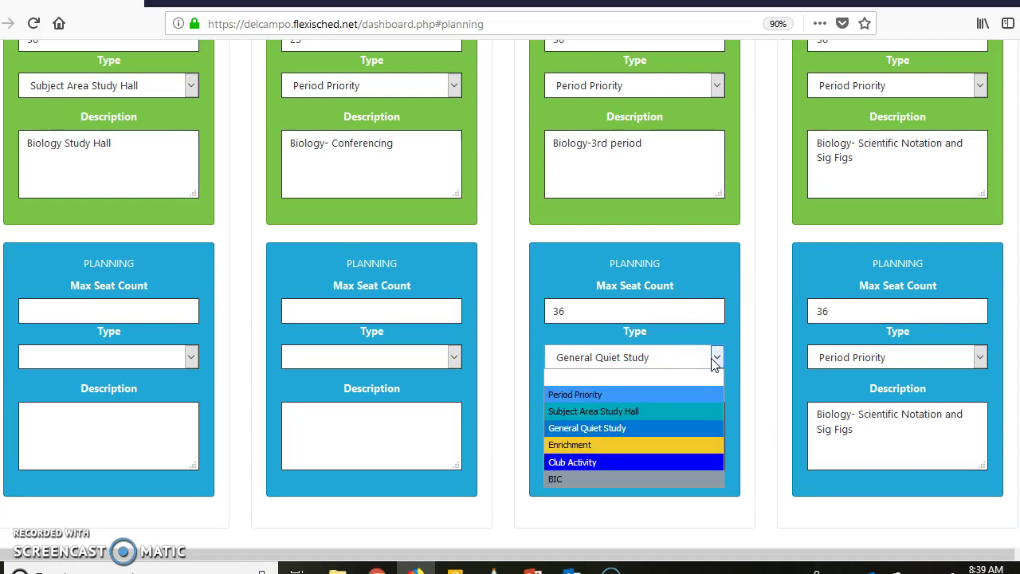
left_click(668, 409)
left_click(585, 444)
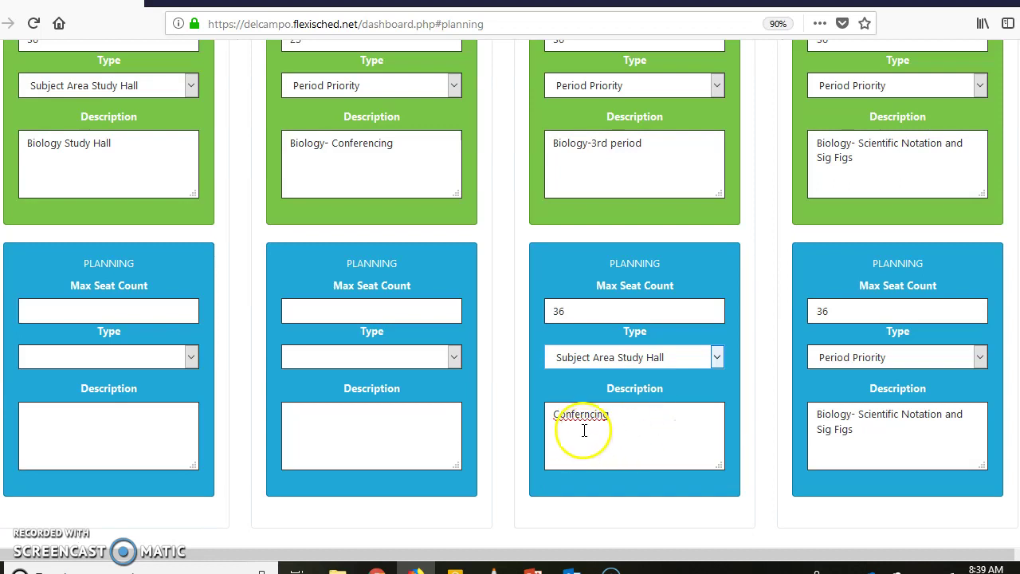
left_click(588, 417)
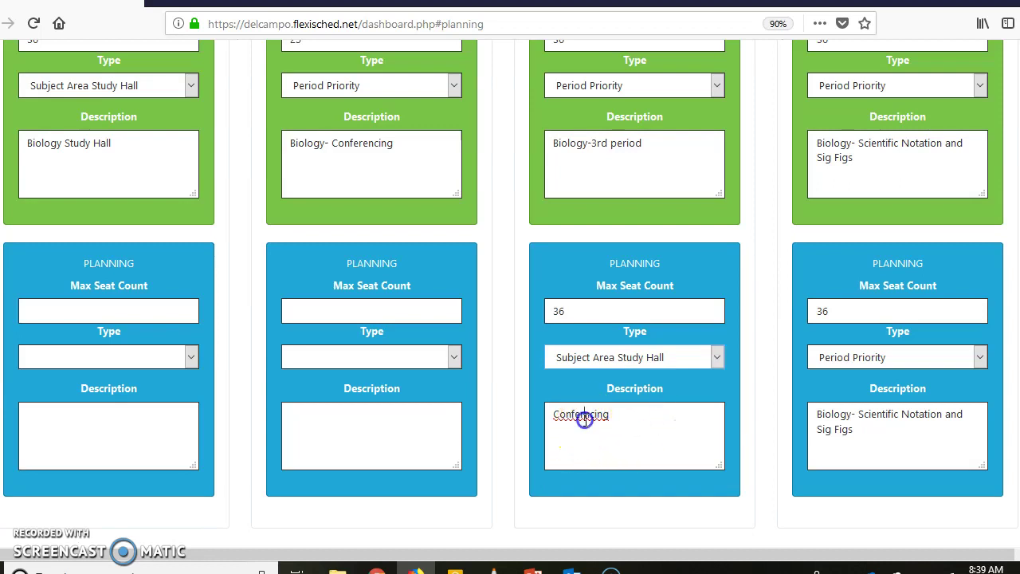
type("en")
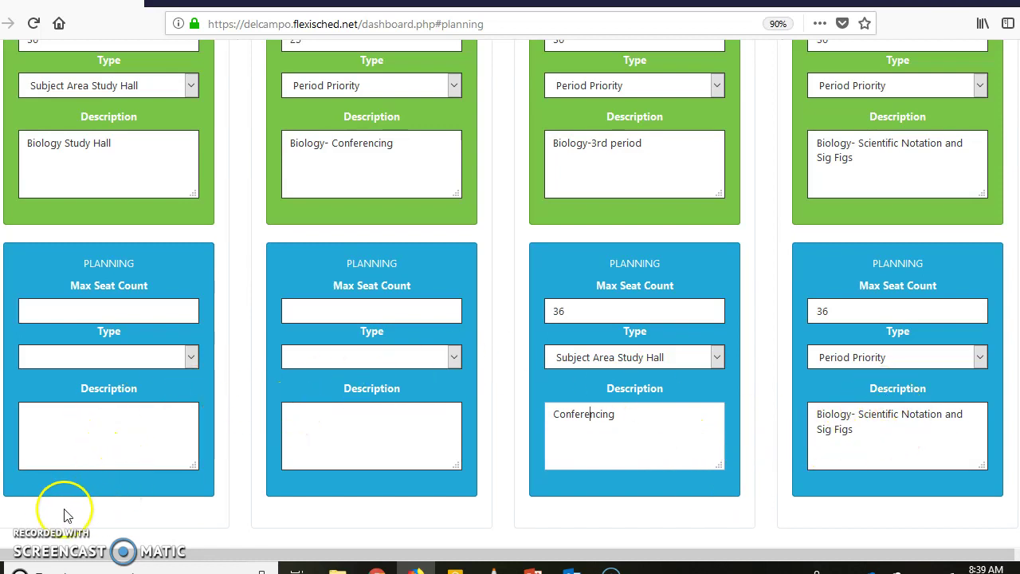
Step: Save the planning changes to the flex offering and switch to the Next Steps slide in PowerPoint
scroll(511, 294, "down", 1)
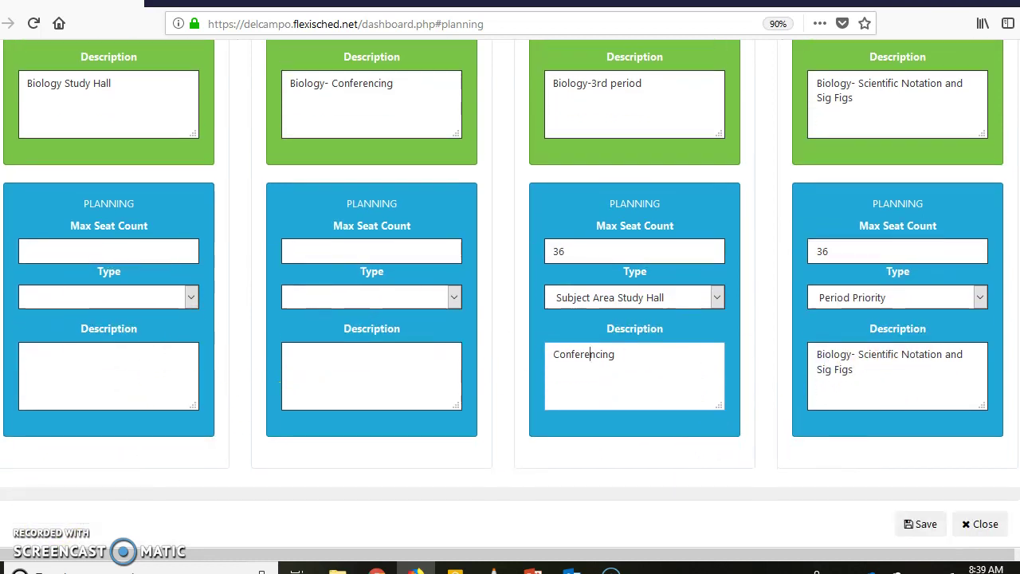
left_click(924, 523)
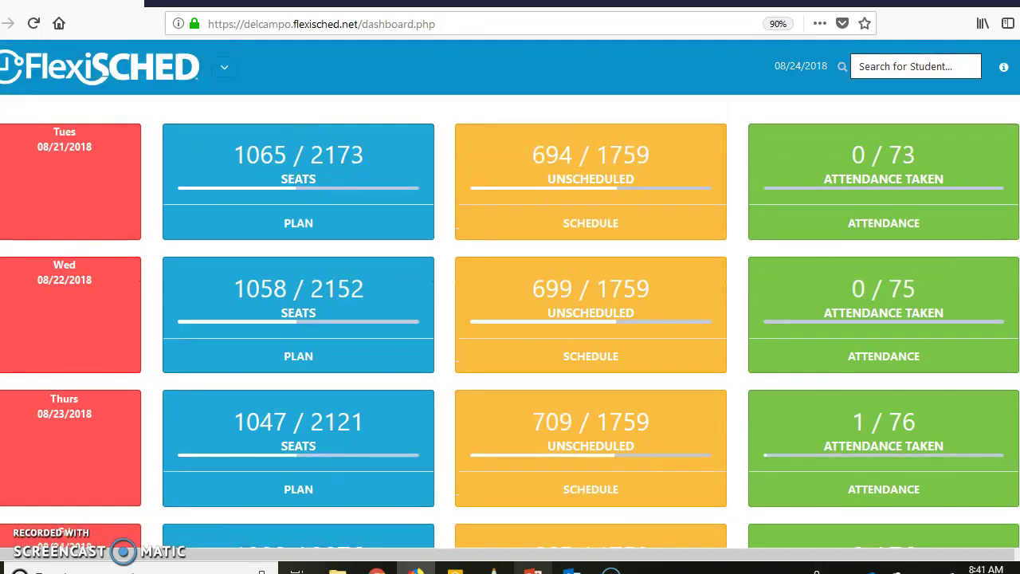
left_click(533, 569)
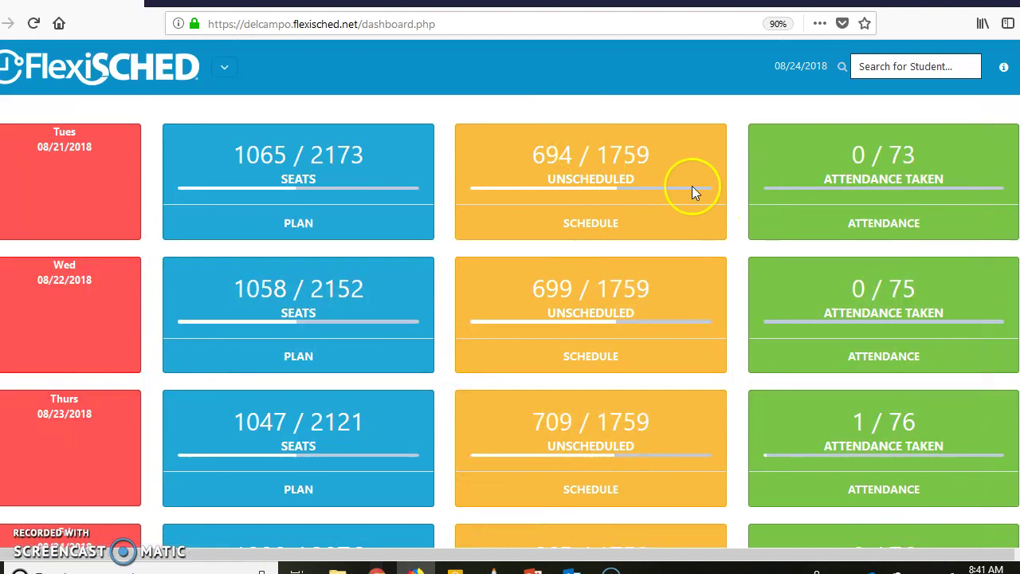
Step: Open the student schedule list, search it by a student's surname, and clear the search
left_click(606, 225)
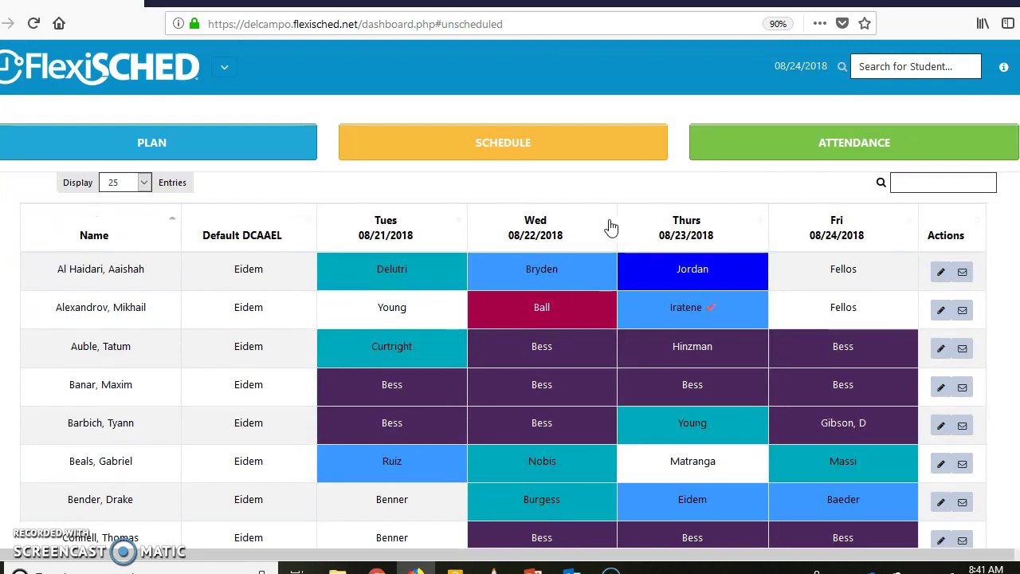
left_click(902, 184)
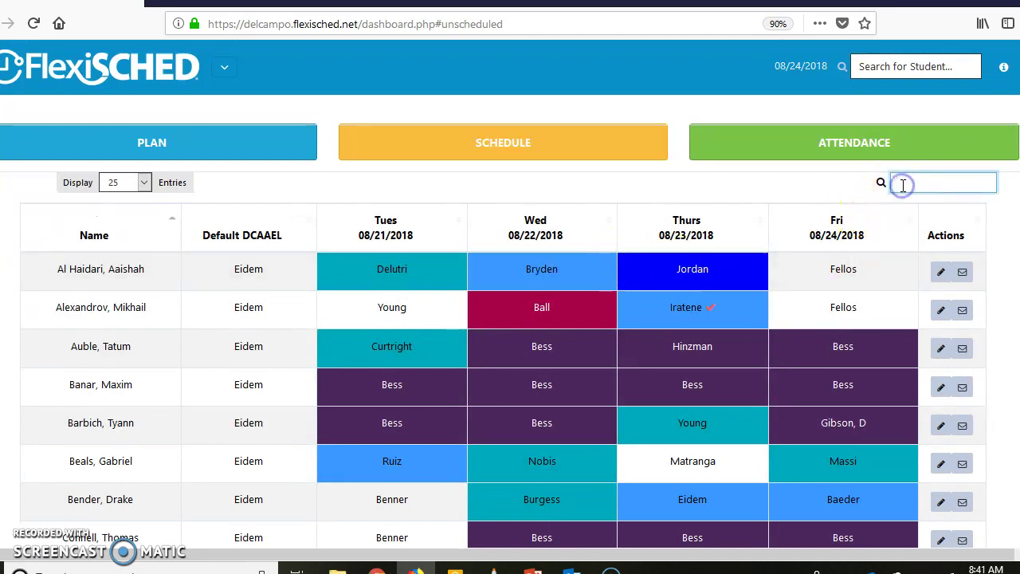
type("smith")
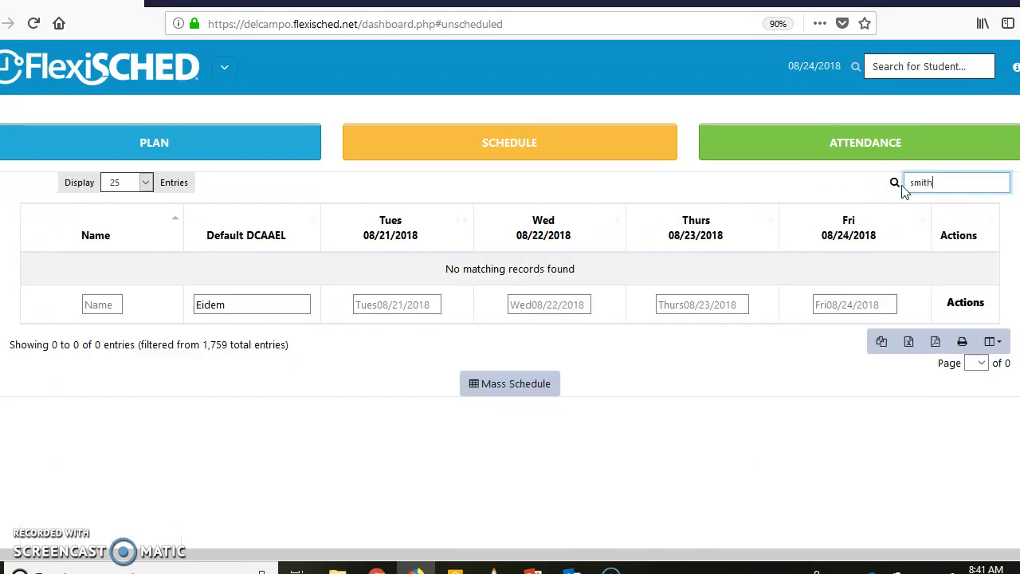
left_click(941, 183)
double_click(941, 184)
key("BackSpace")
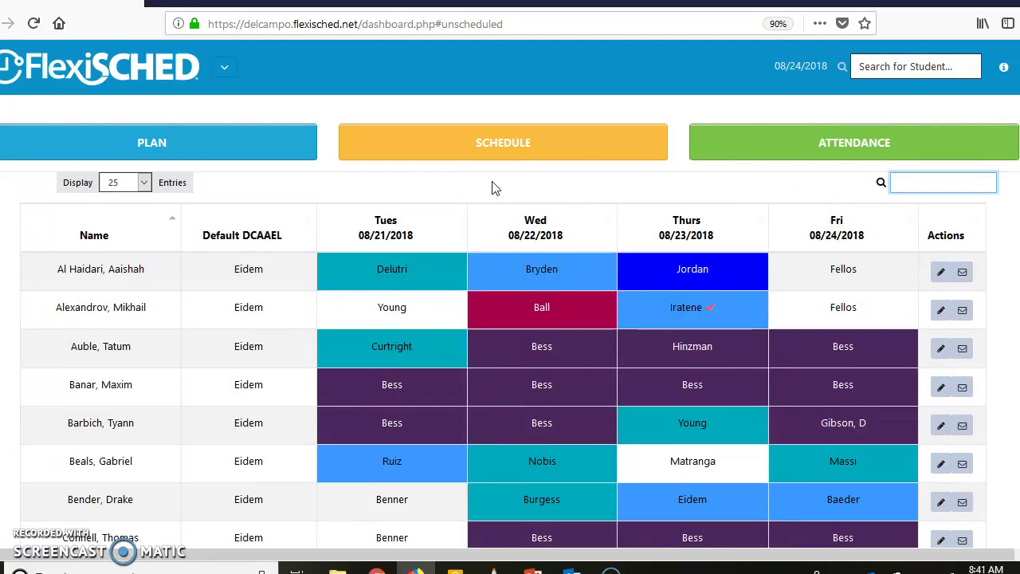
Step: Filter the Name column of the schedule list by a student's surname and clear that filter
scroll(189, 446, "down", 10)
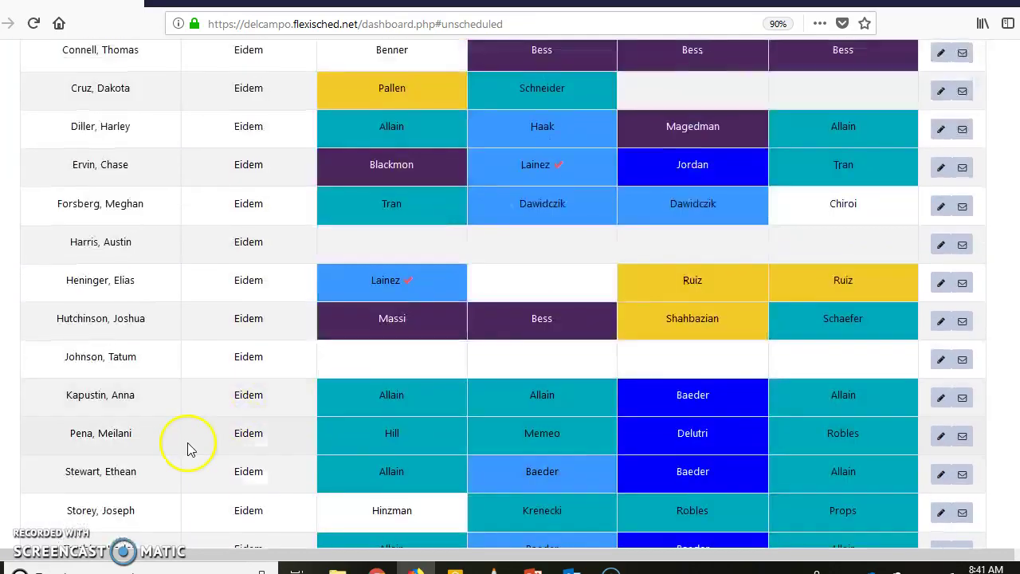
scroll(135, 471, "up", 2)
left_click(104, 518)
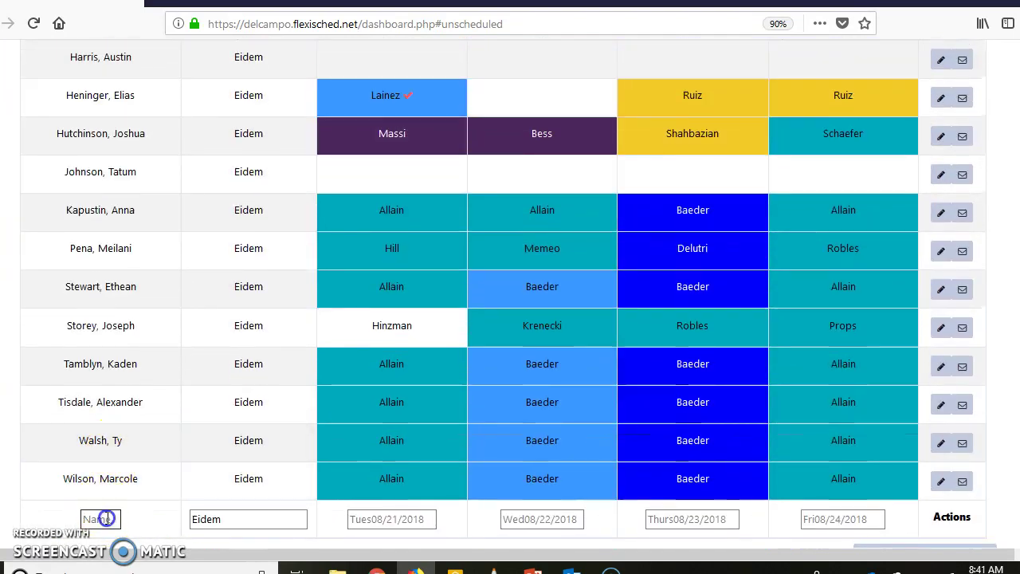
type("smith")
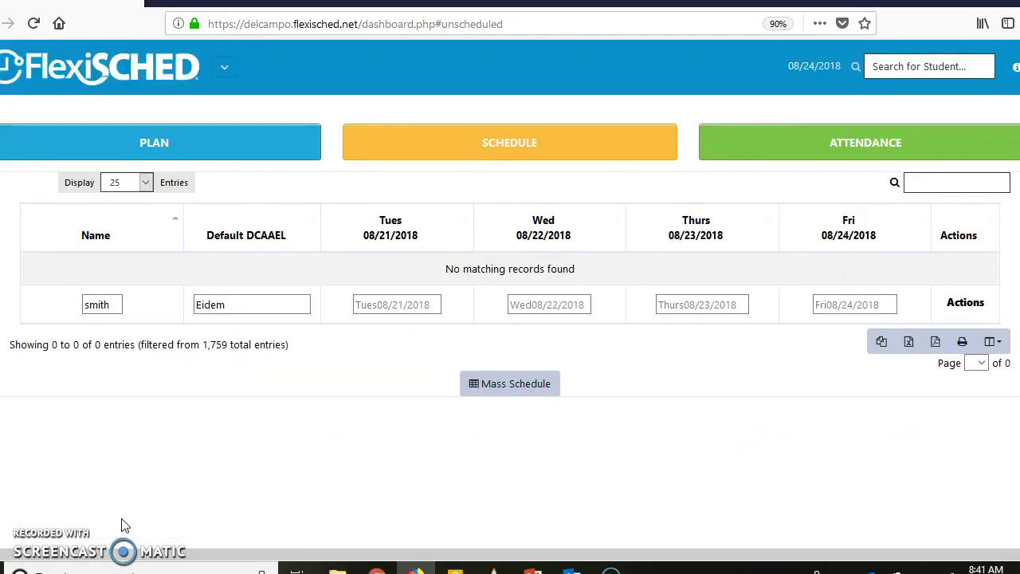
key("BackSpace")
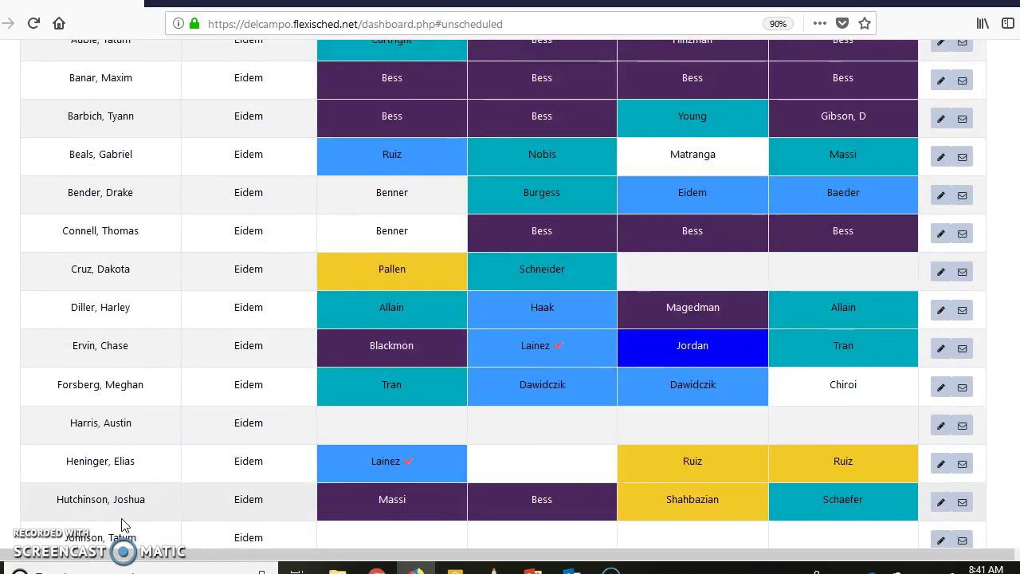
Step: Filter the names by "dil" and review Friday's FLEX choices in the matching student's schedule without saving
type("dil")
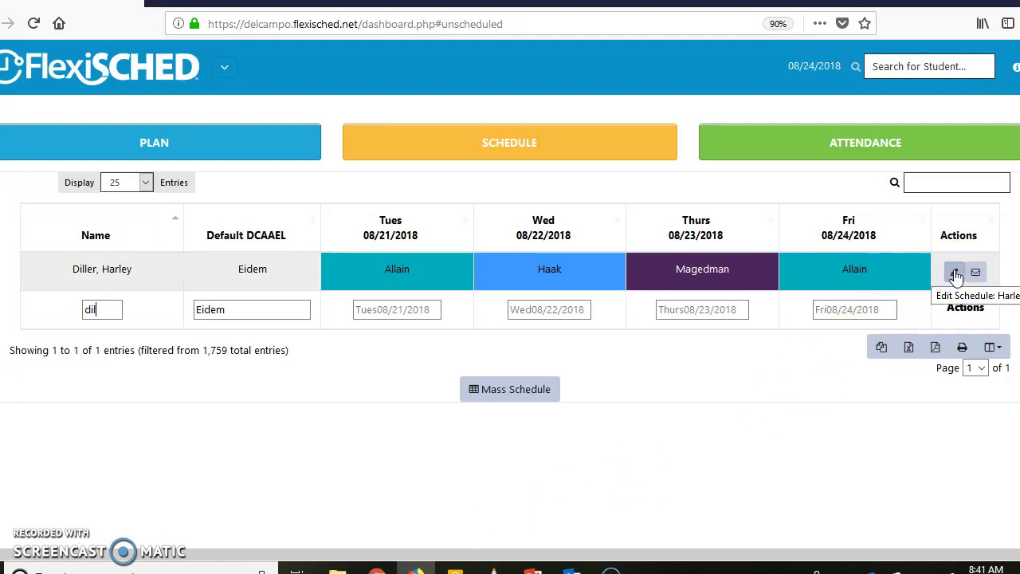
left_click(956, 275)
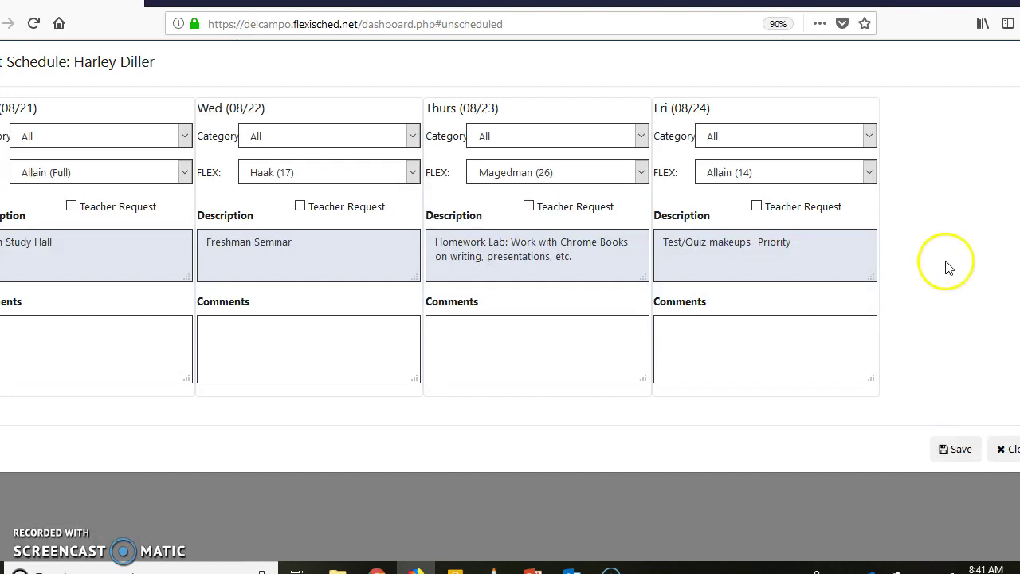
left_click(871, 174)
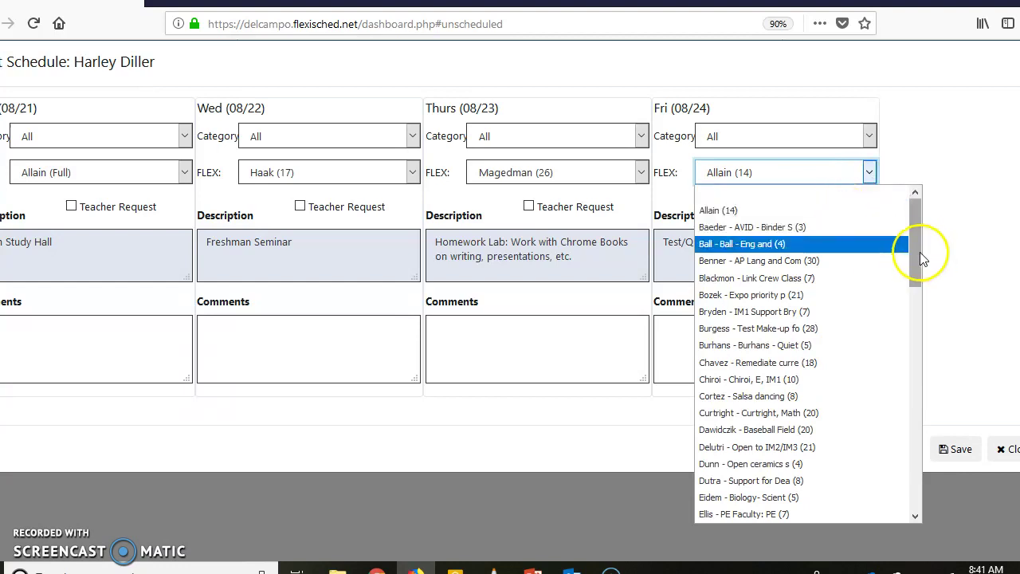
left_click(994, 122)
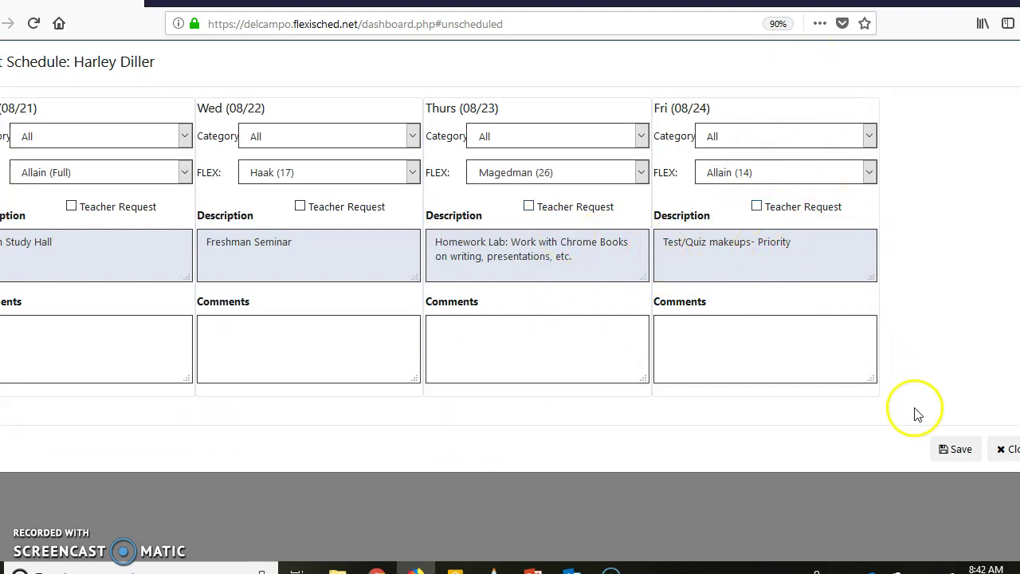
left_click(1004, 449)
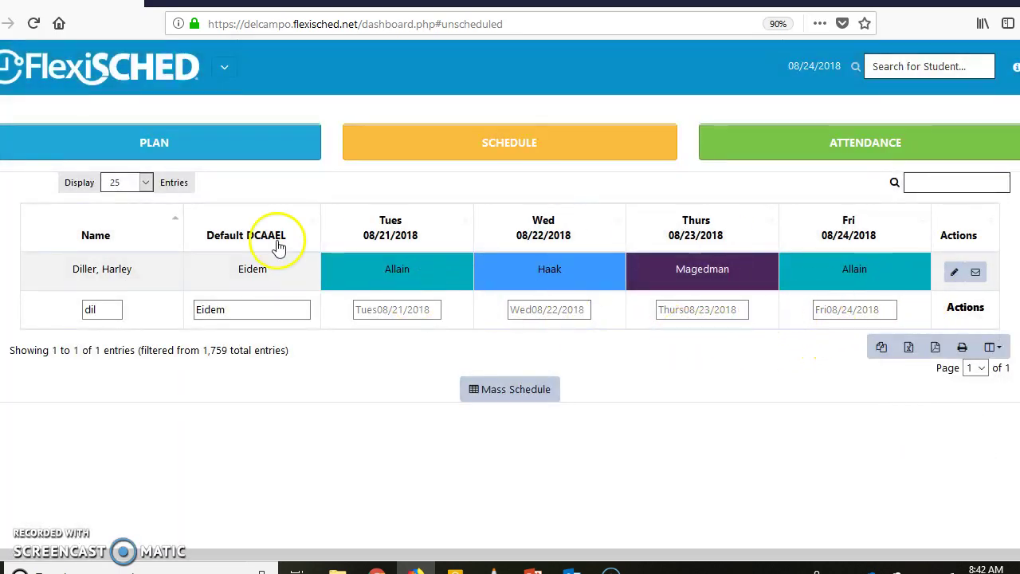
Step: Replace the Name column filter with "el"
double_click(94, 310)
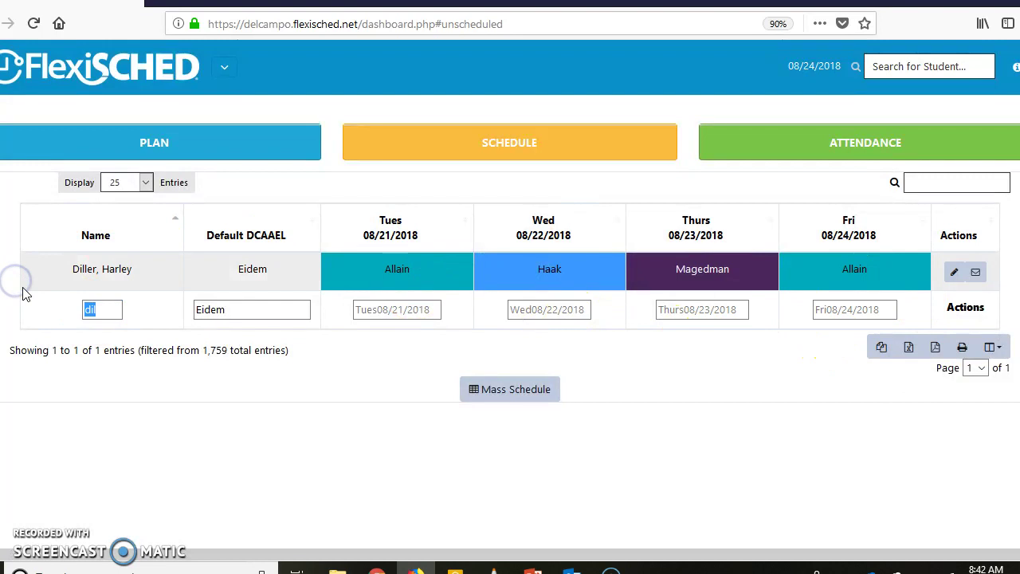
key("BackSpace")
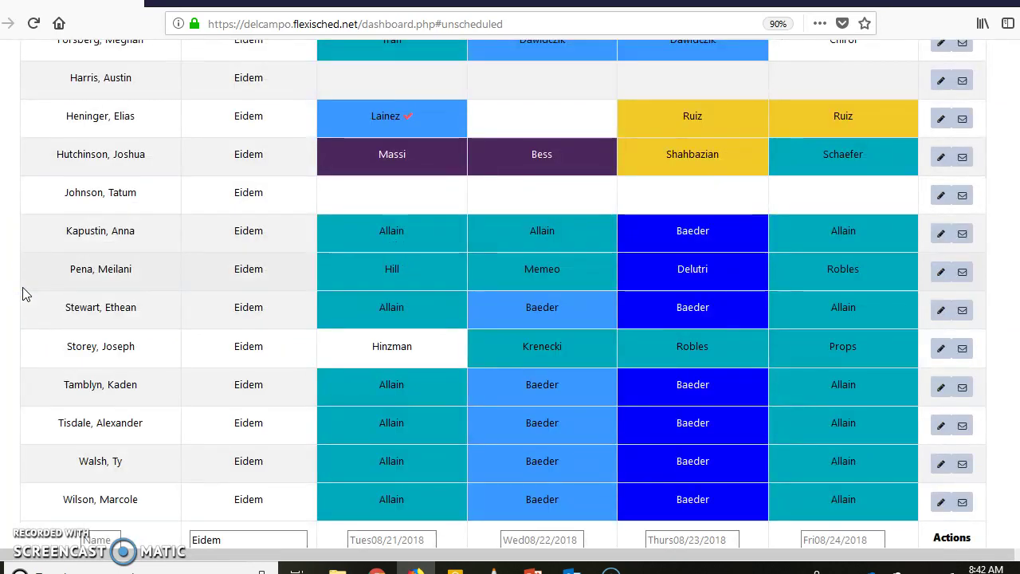
type("el")
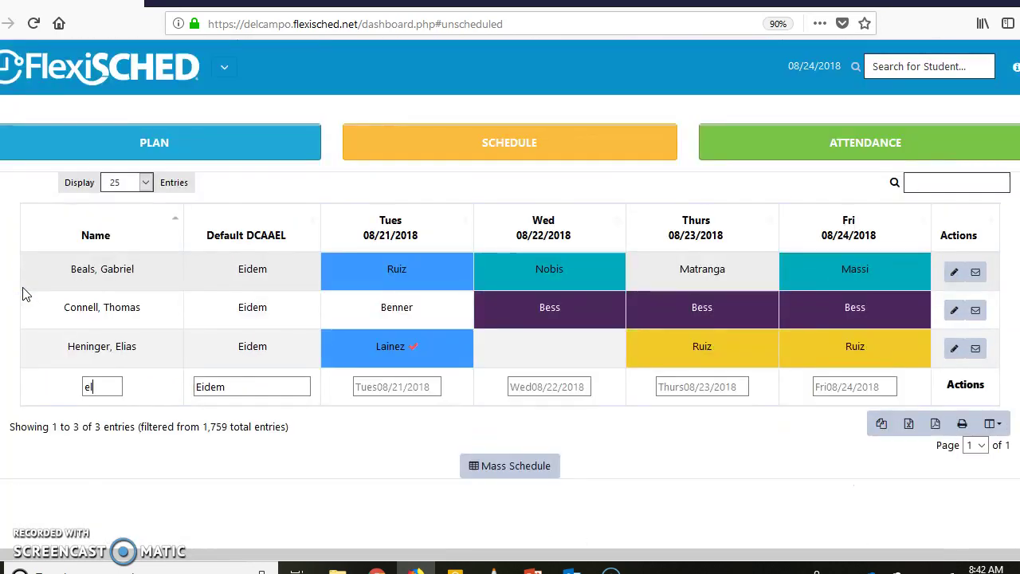
left_click(118, 271)
left_click(354, 301)
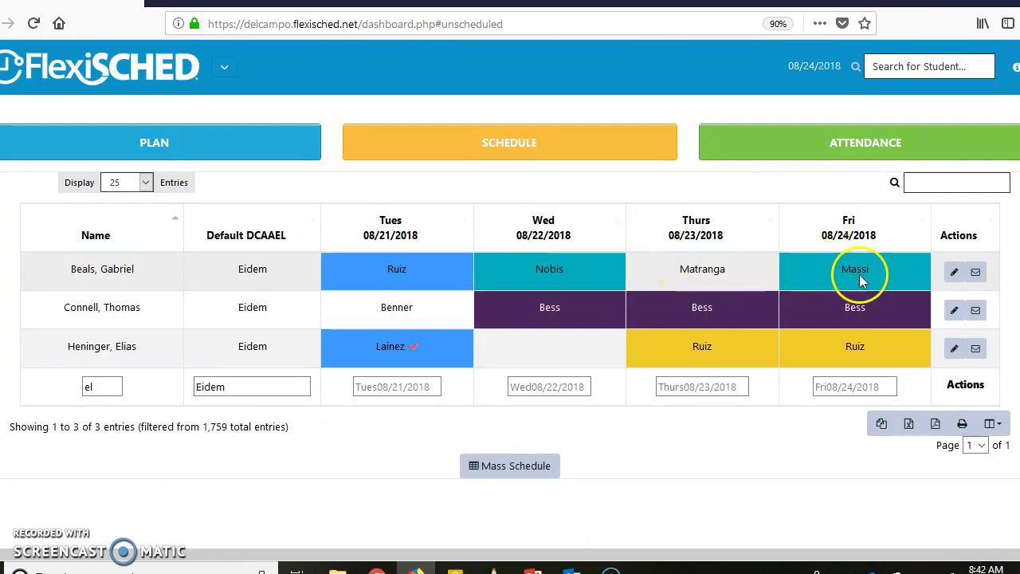
Step: Set the first listed student's Friday FLEX to the Biology Scientific Notation and Sig Figs offering as a Teacher Request and save the schedule
left_click(953, 272)
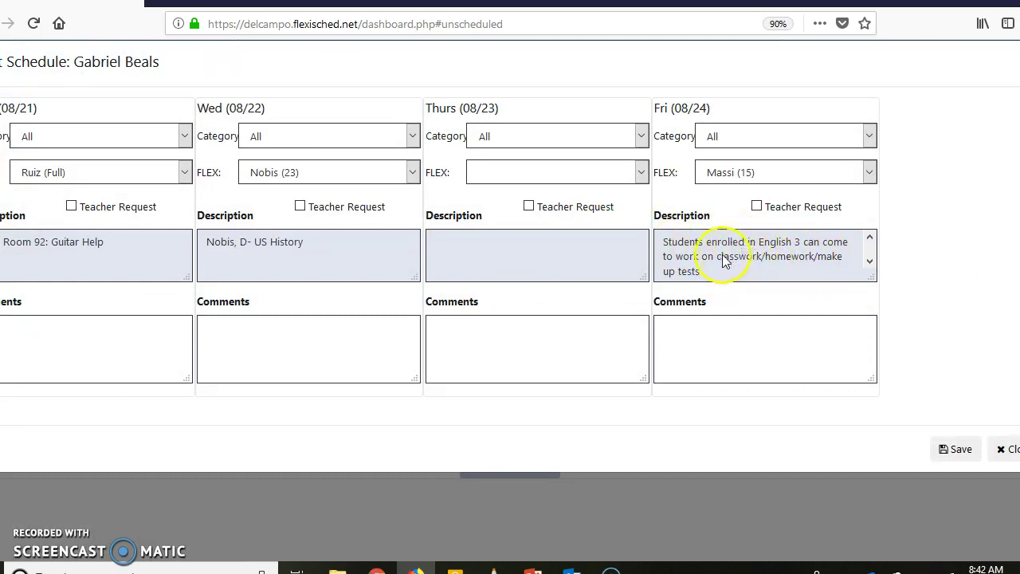
left_click(725, 177)
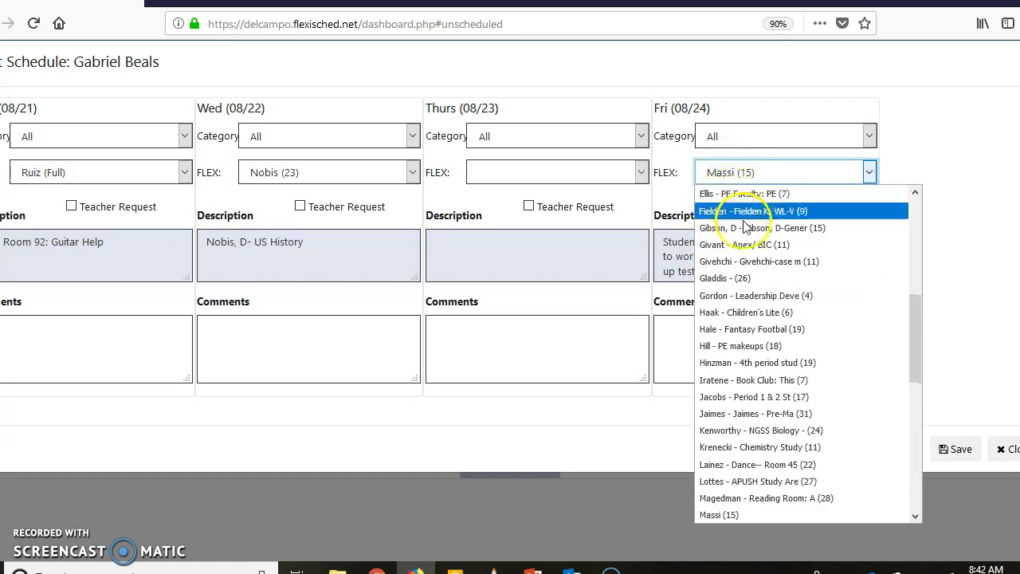
left_click_drag(918, 336, 927, 309)
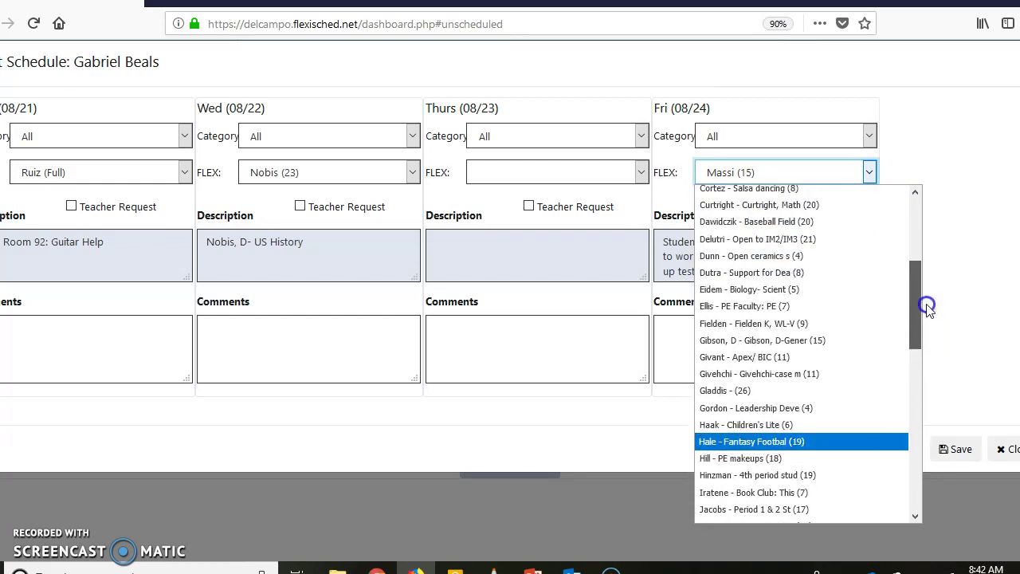
left_click(811, 289)
left_click(757, 206)
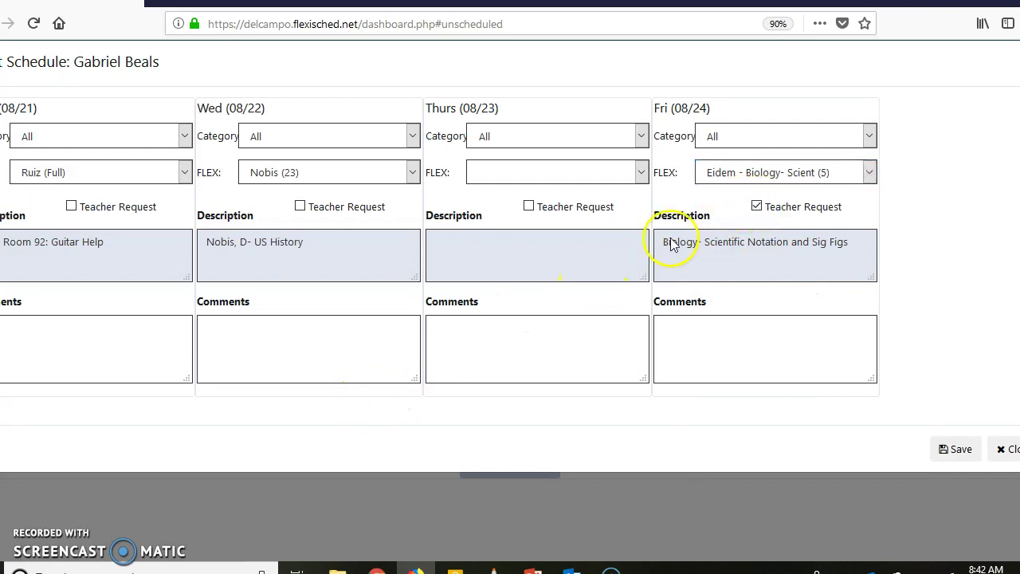
left_click(947, 448)
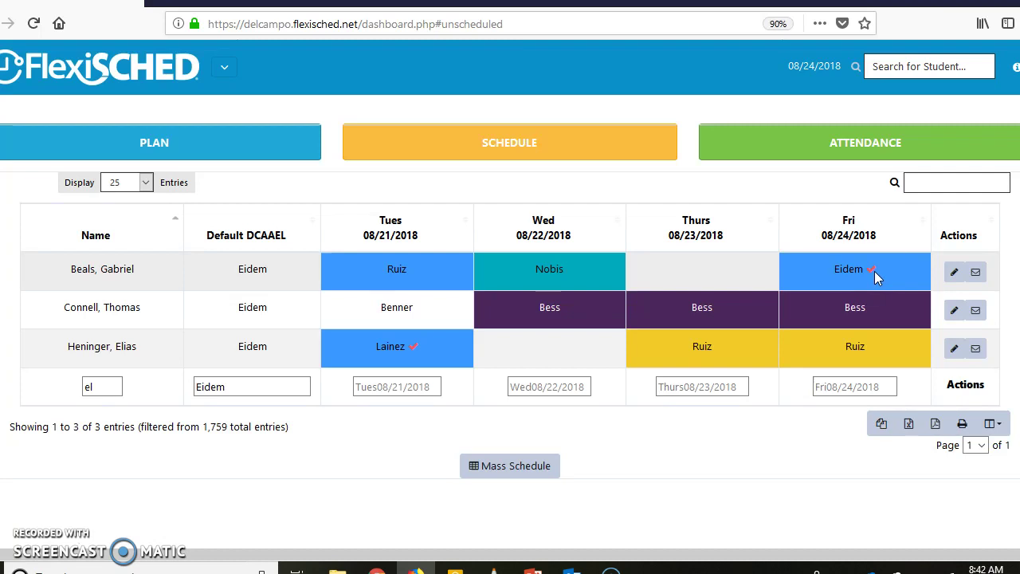
left_click(841, 267)
left_click(588, 343)
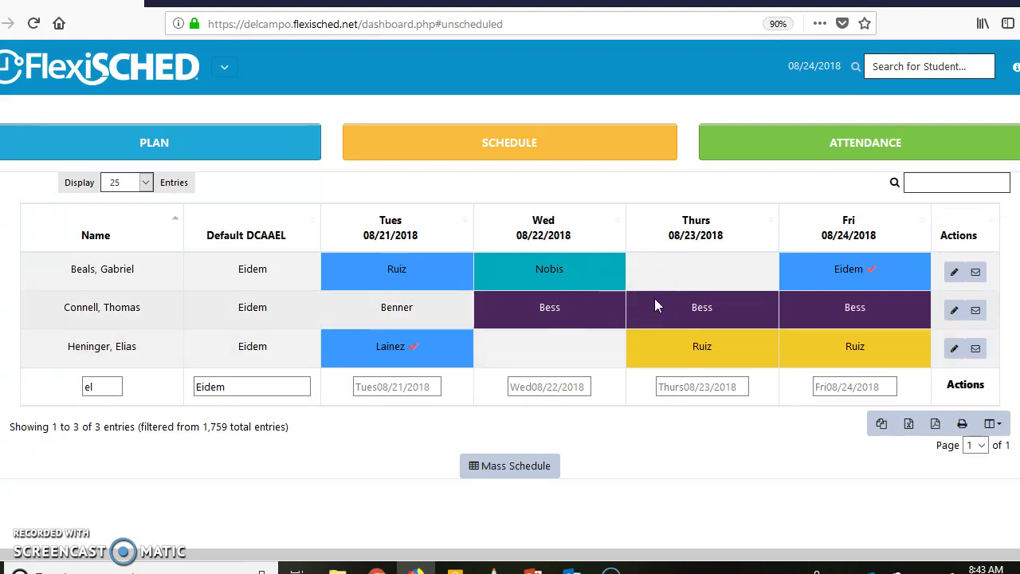
left_click(520, 461)
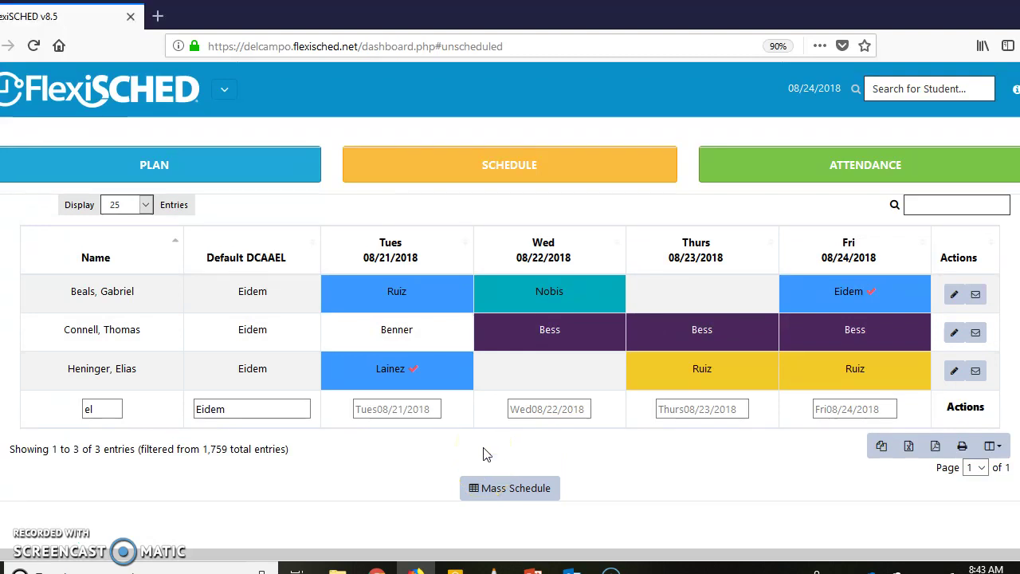
left_click(490, 388)
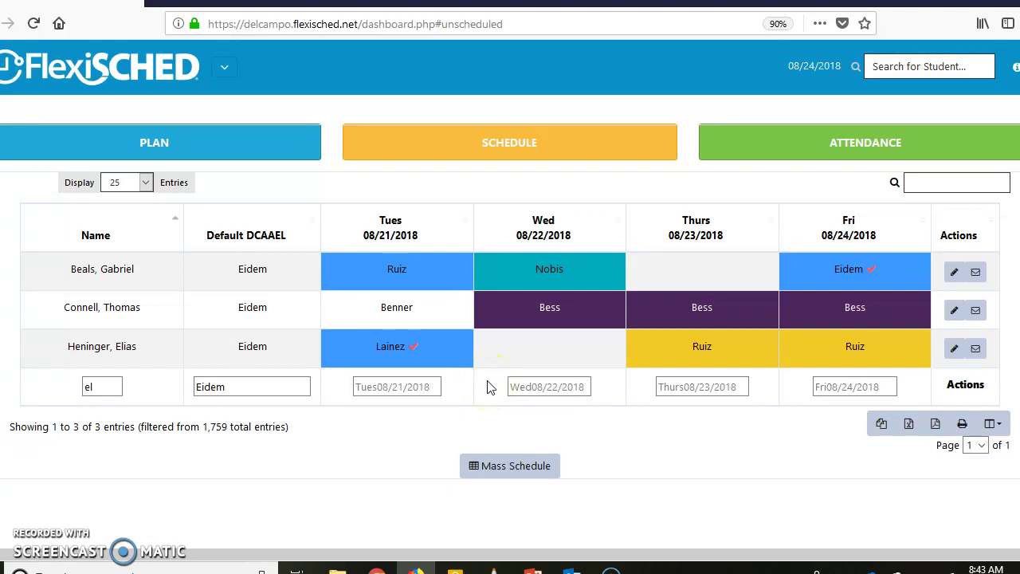
Step: Search the whole schedule list for "joh" and clear the search
left_click(986, 179)
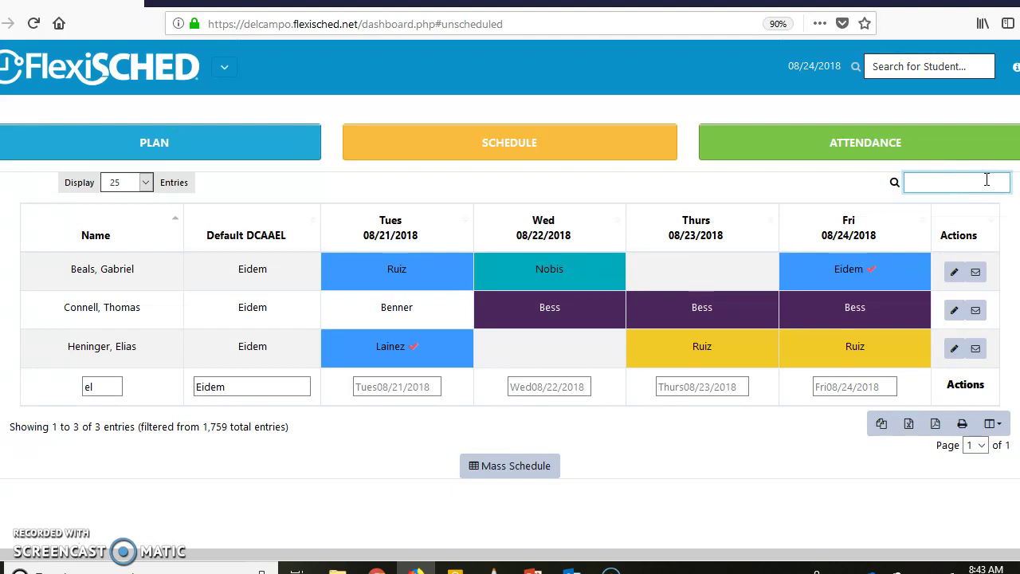
type("joh")
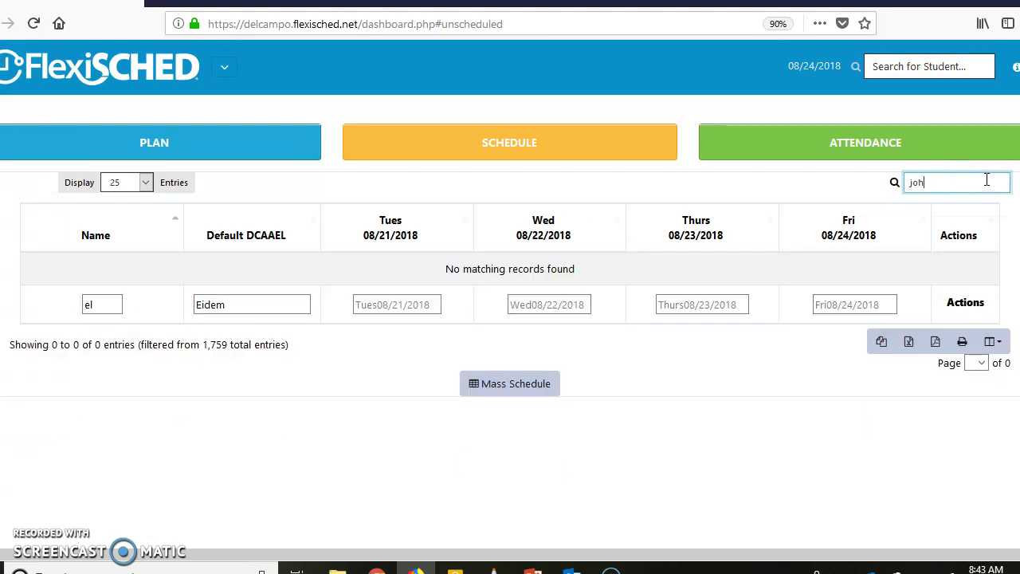
key("BackSpace")
key("BackSpace")
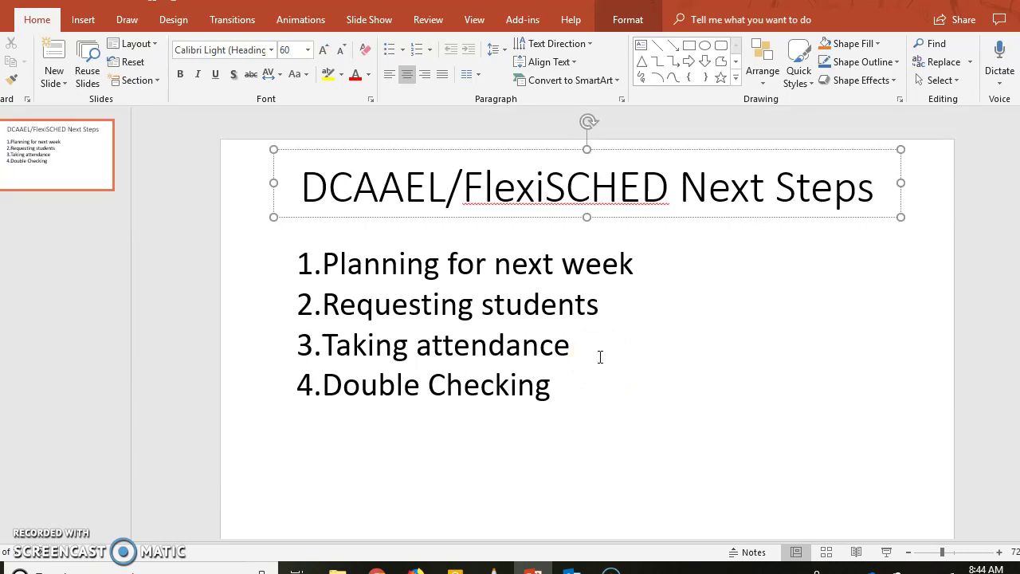
Step: Return to the FlexiSCHED dashboard and display the attendance list for 08/24/2018
left_click(416, 568)
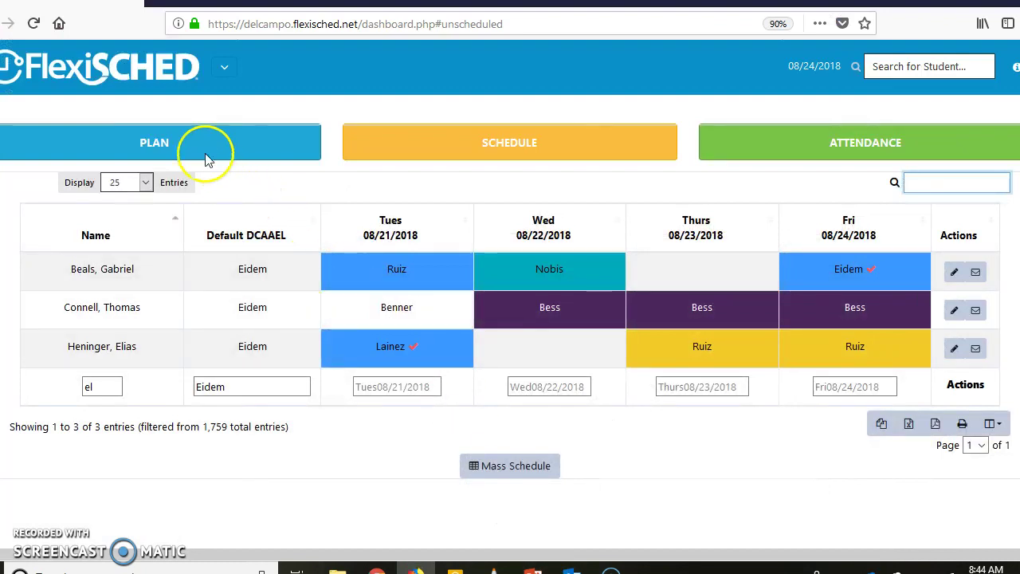
left_click(158, 78)
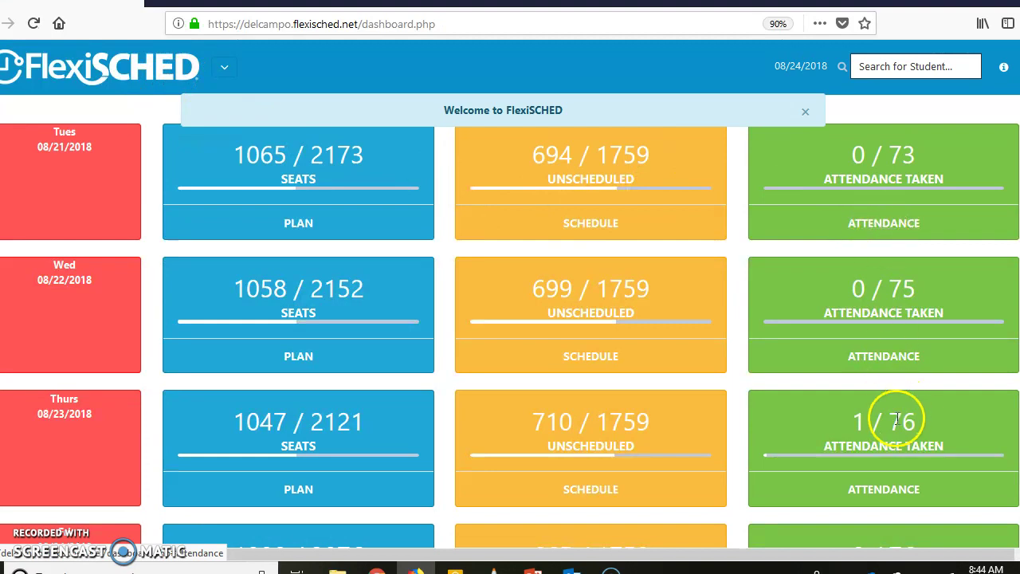
scroll(896, 420, "down", 3)
left_click(910, 513)
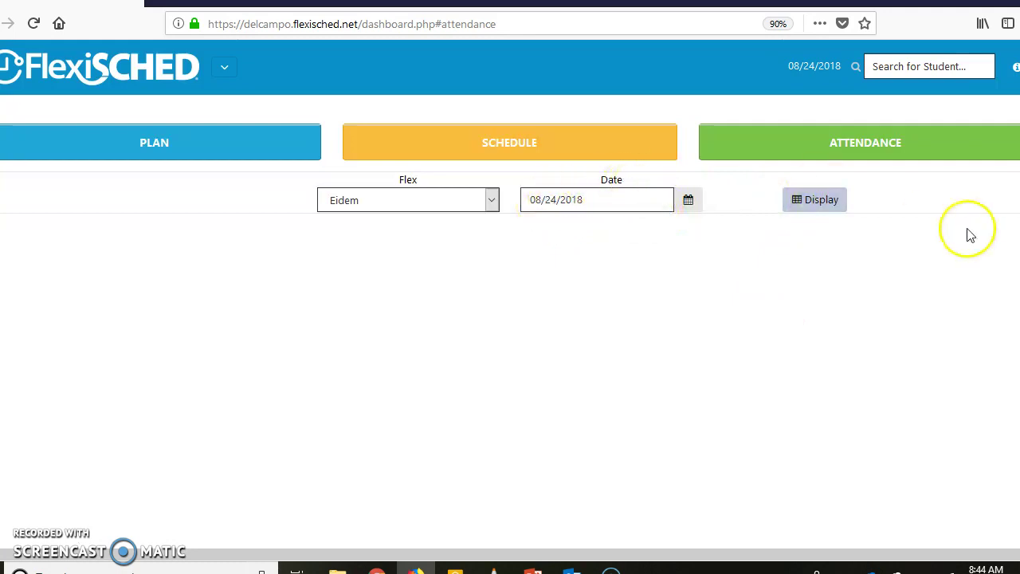
left_click(814, 201)
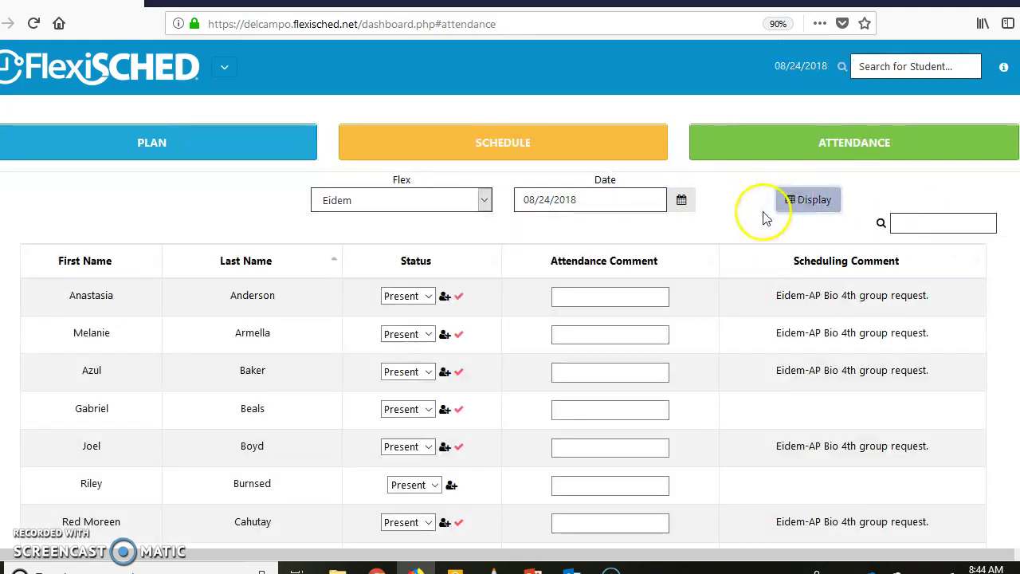
Step: Set the attendance status of the sixth student on the list to Absent
scroll(405, 305, "down", 3)
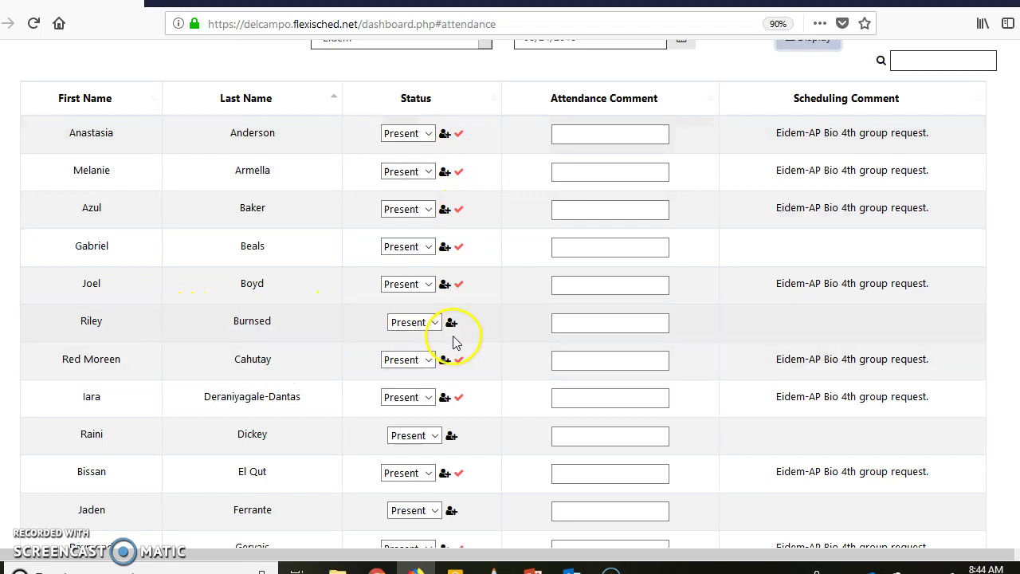
left_click(424, 327)
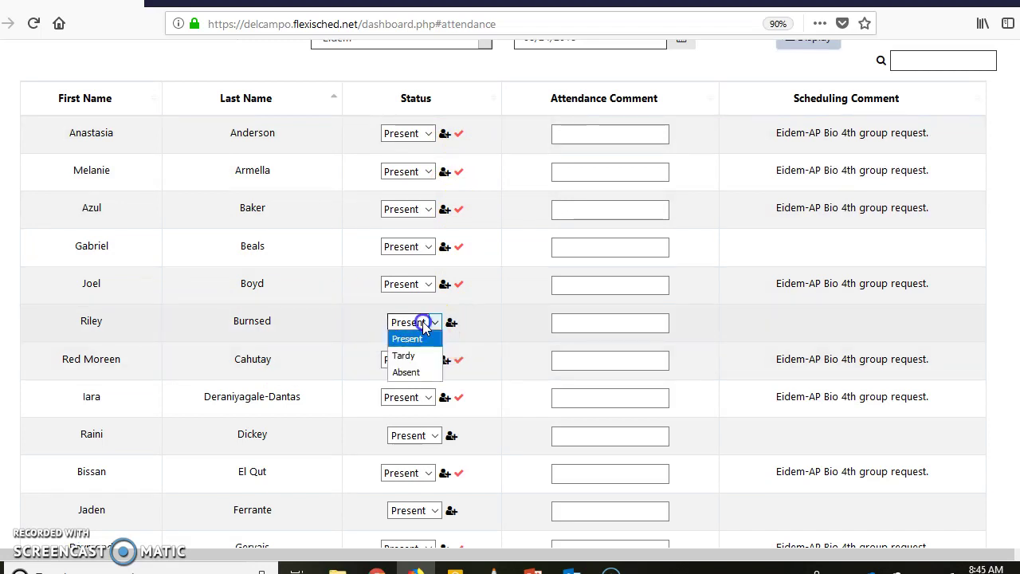
left_click(406, 372)
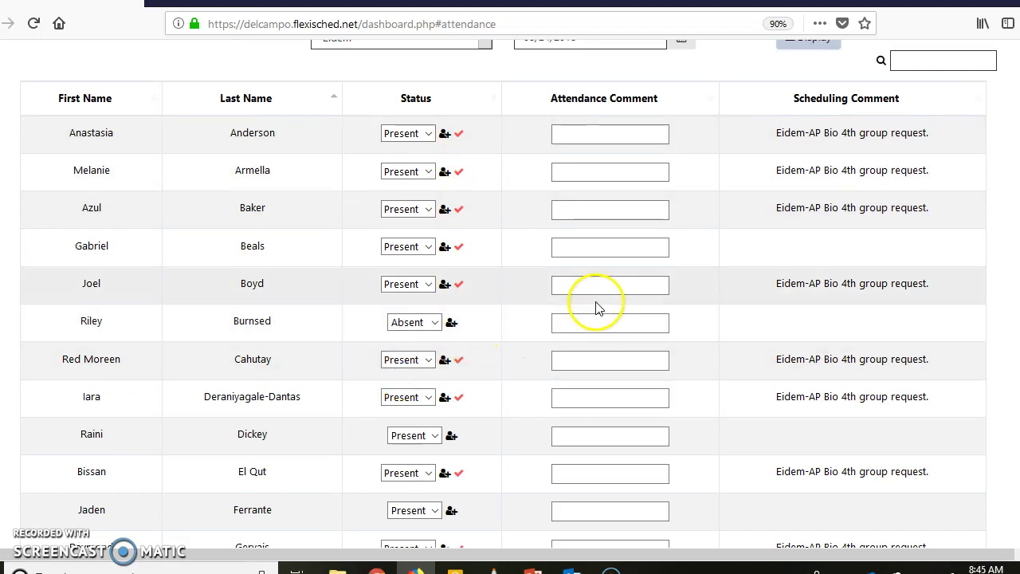
Step: Submit the 08/24/2018 attendance list and confirm saving it
scroll(546, 299, "down", 3)
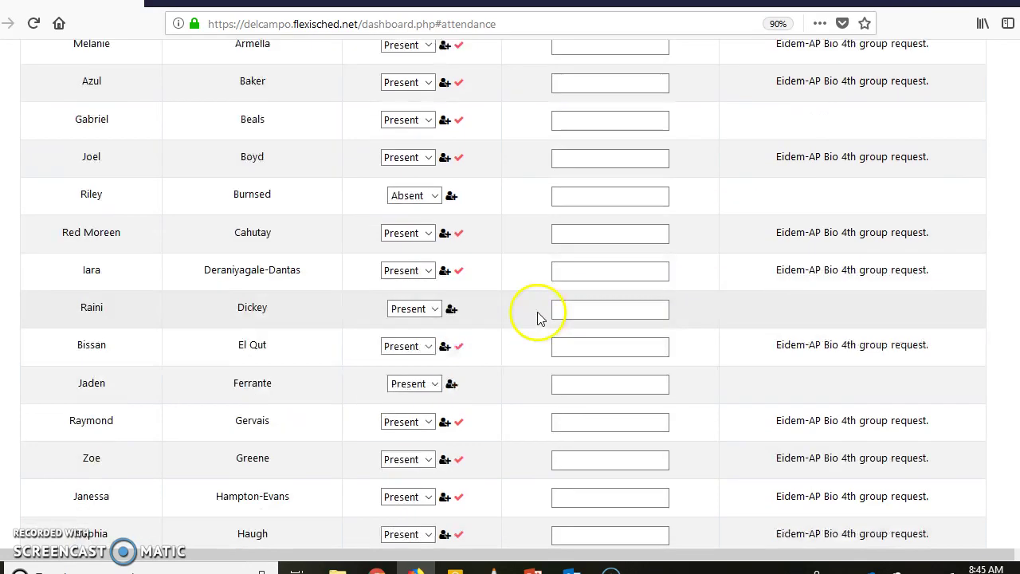
scroll(692, 313, "up", 5)
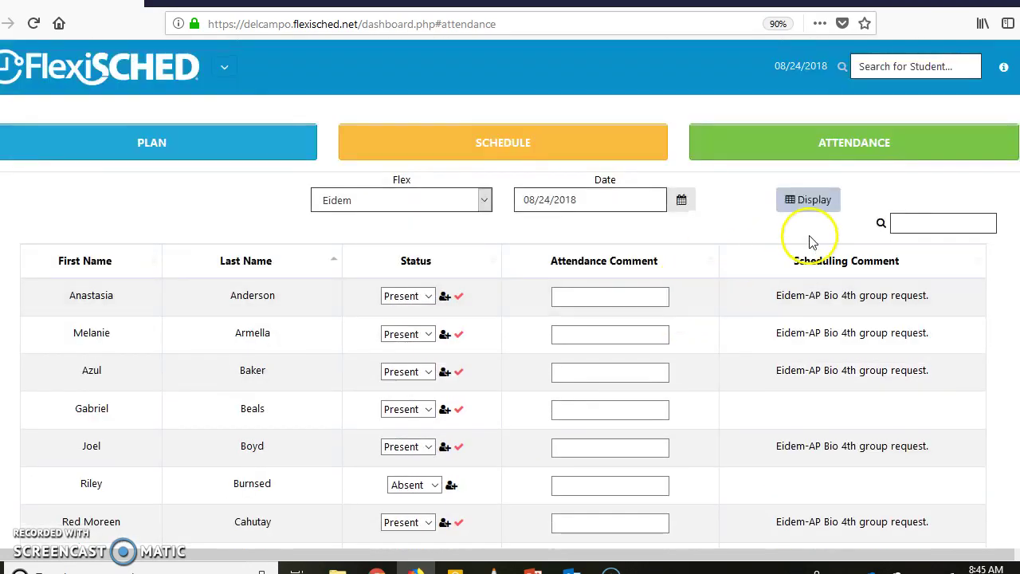
scroll(796, 307, "down", 4)
scroll(795, 307, "down", 8)
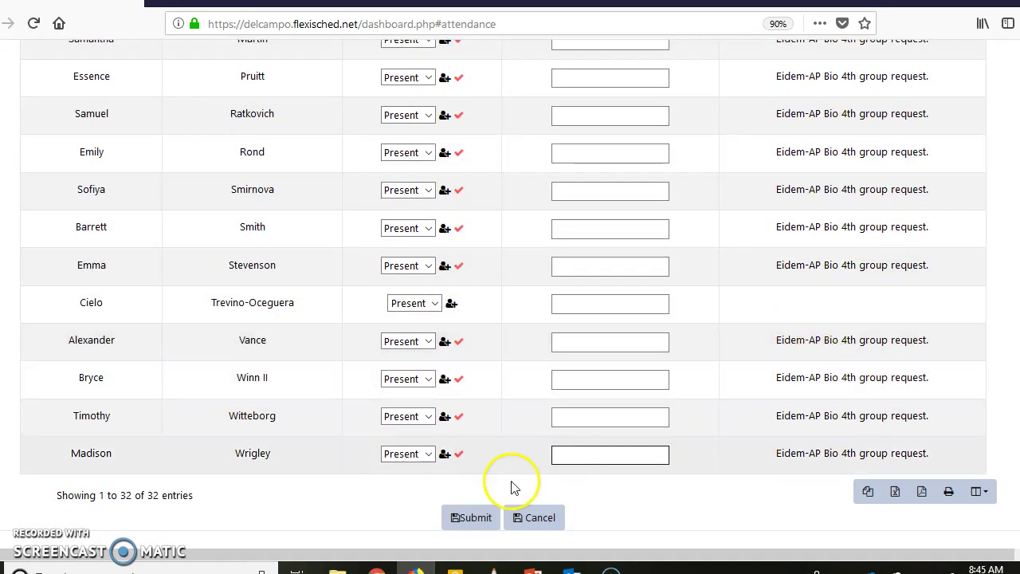
left_click(466, 516)
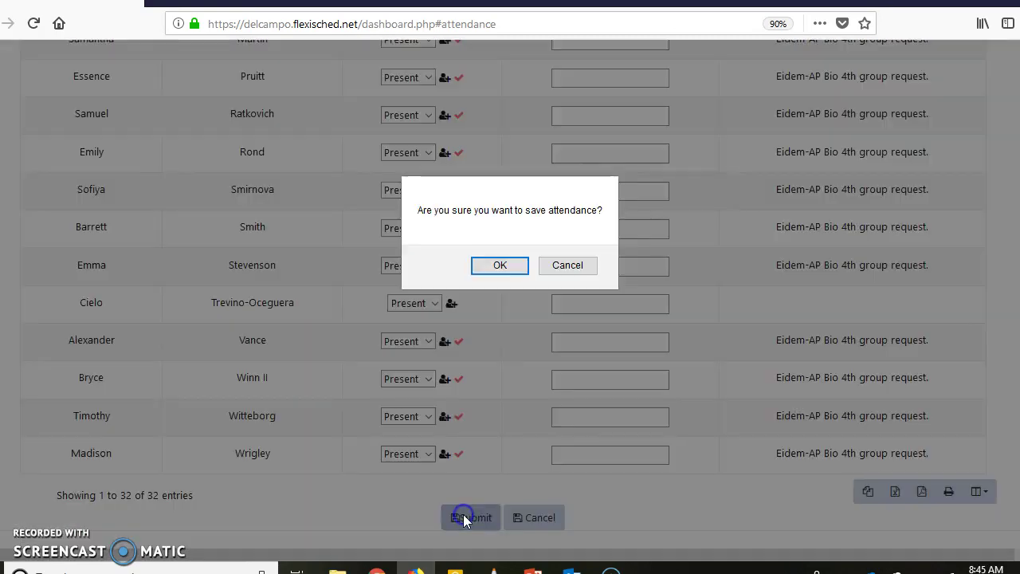
left_click(500, 266)
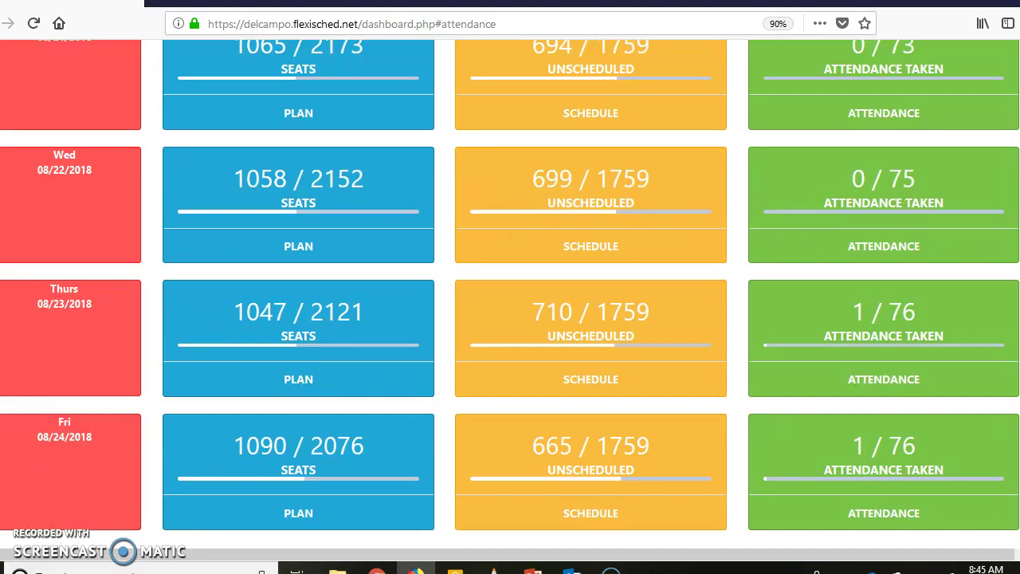
Step: Switch to the PowerPoint slide and append "- should be done by noon" to the Taking attendance item
scroll(510, 295, "up", 2)
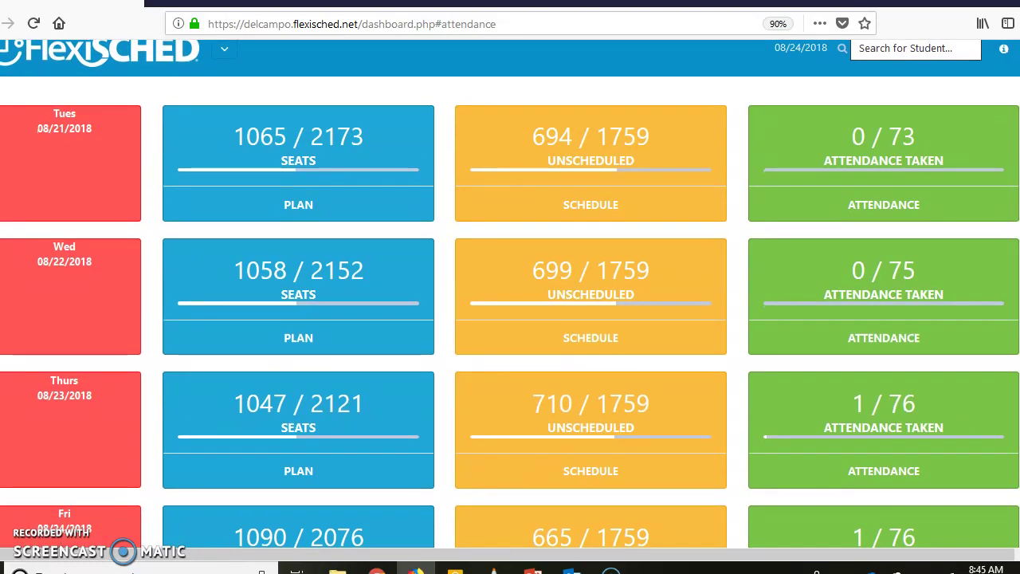
scroll(510, 295, "up", 1)
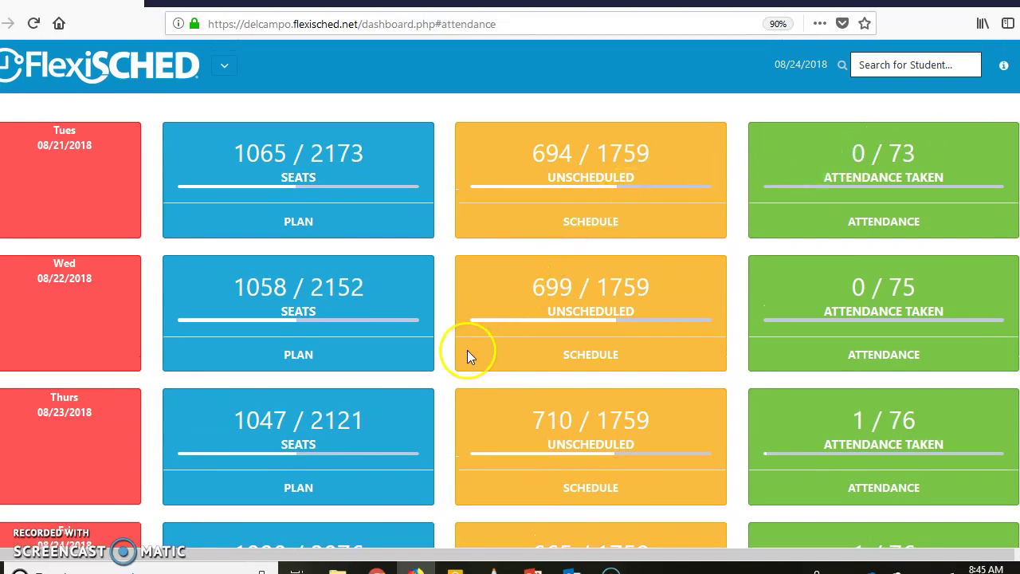
scroll(547, 528, "down", 2)
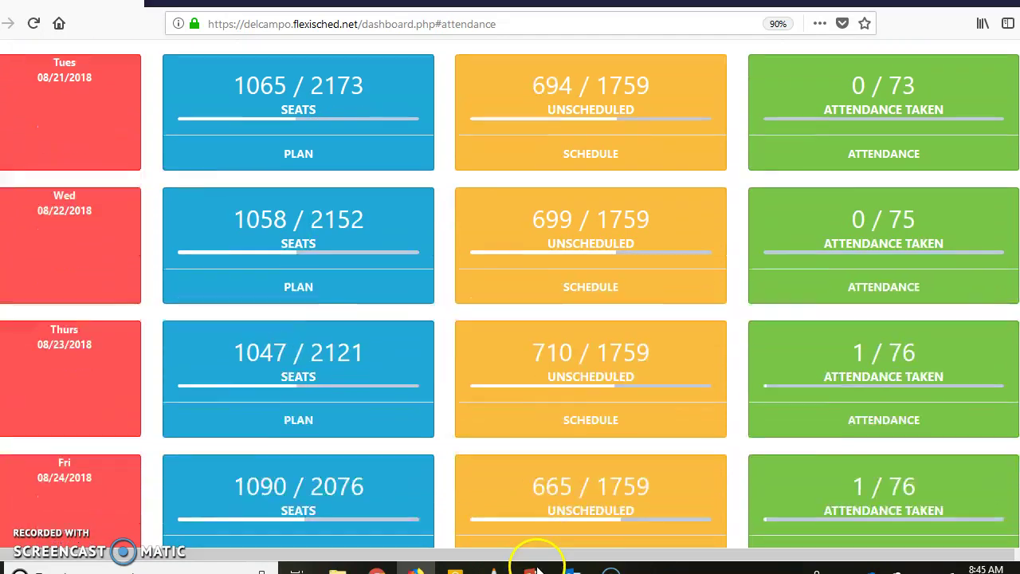
left_click(533, 571)
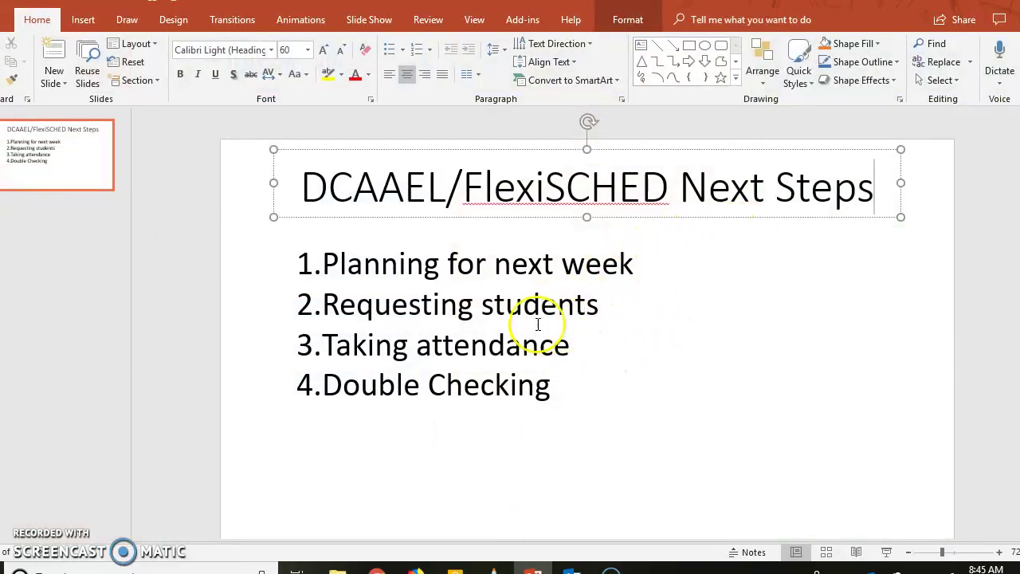
left_click(609, 357)
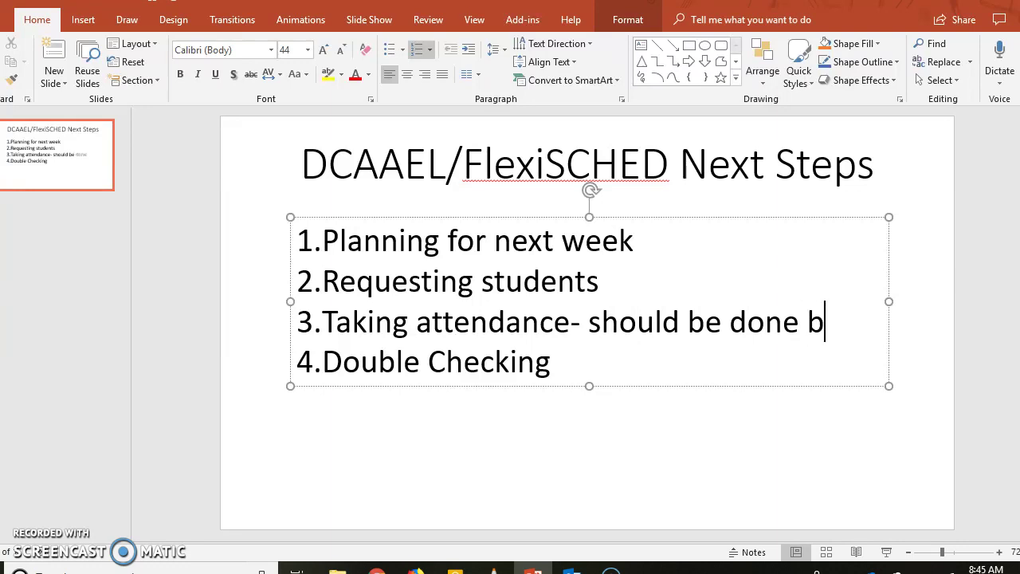
type("- should be done by noon")
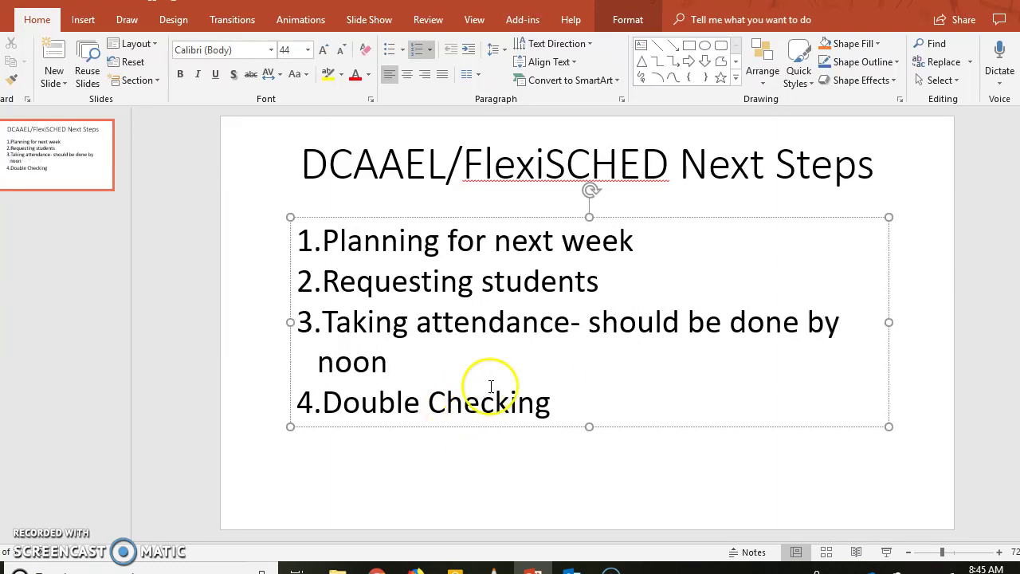
Step: Insert "Please do before the end of DCAAEL." before the noon deadline in the attendance item and replace "should" with "Must"
left_click(597, 326)
double_click(595, 327)
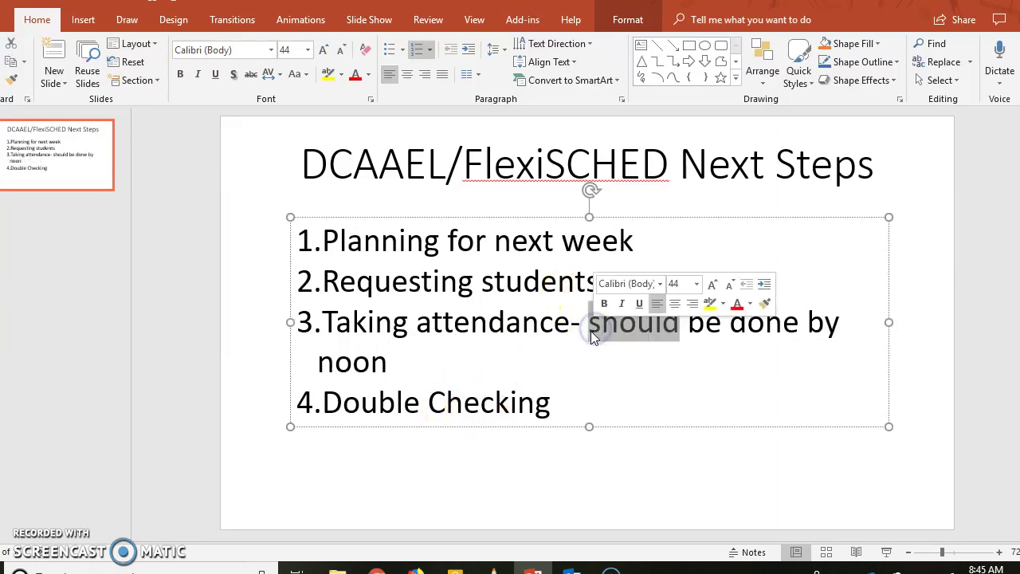
left_click(589, 328)
type("P")
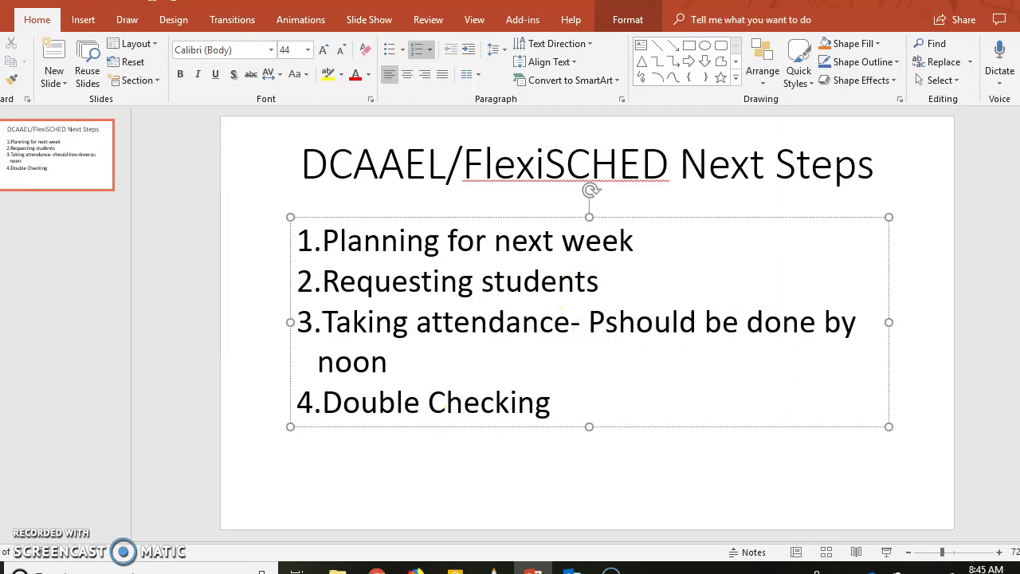
type("lease do b")
type("efore ")
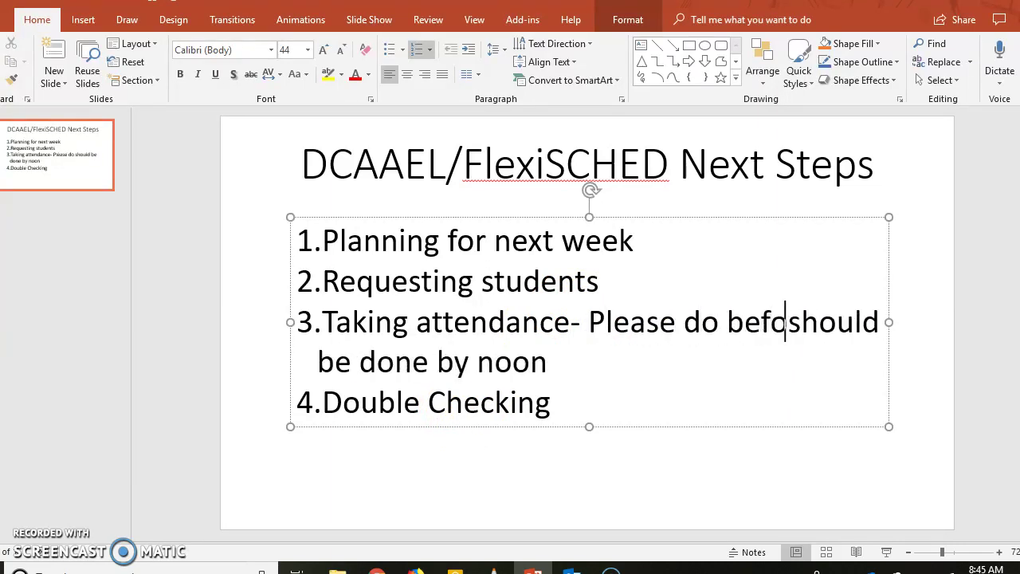
type("the end of ")
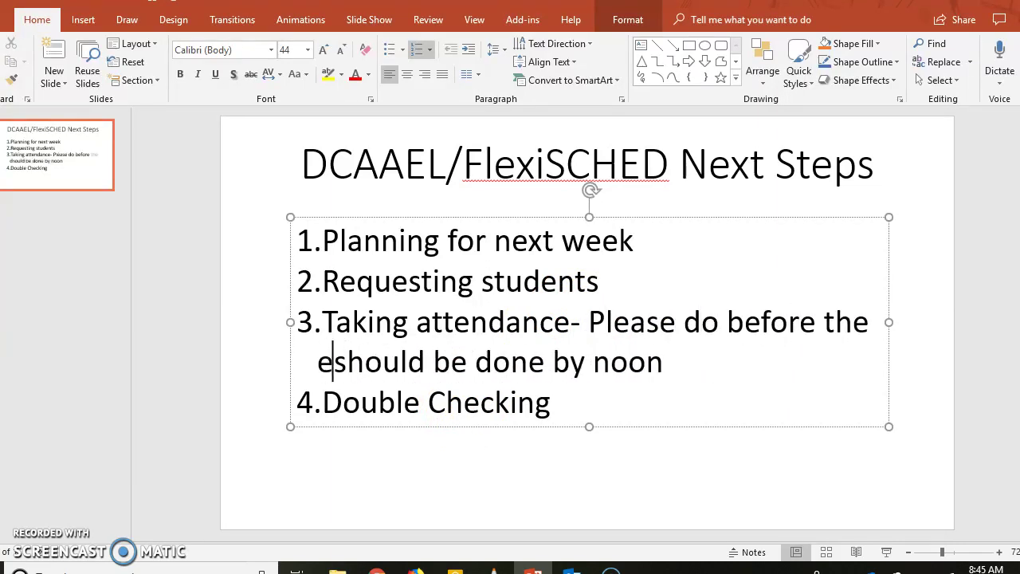
type("DCAAEL")
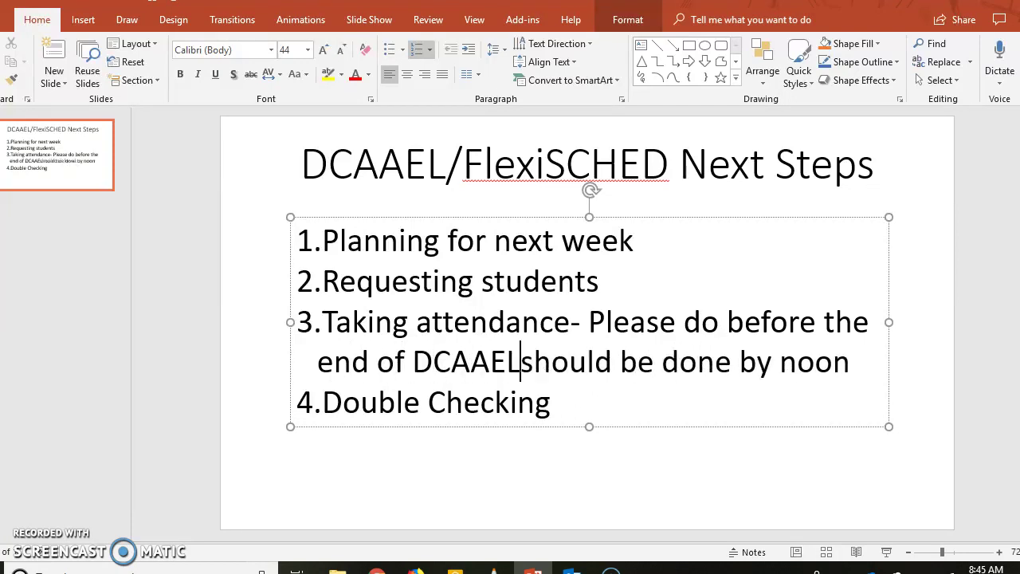
type(".")
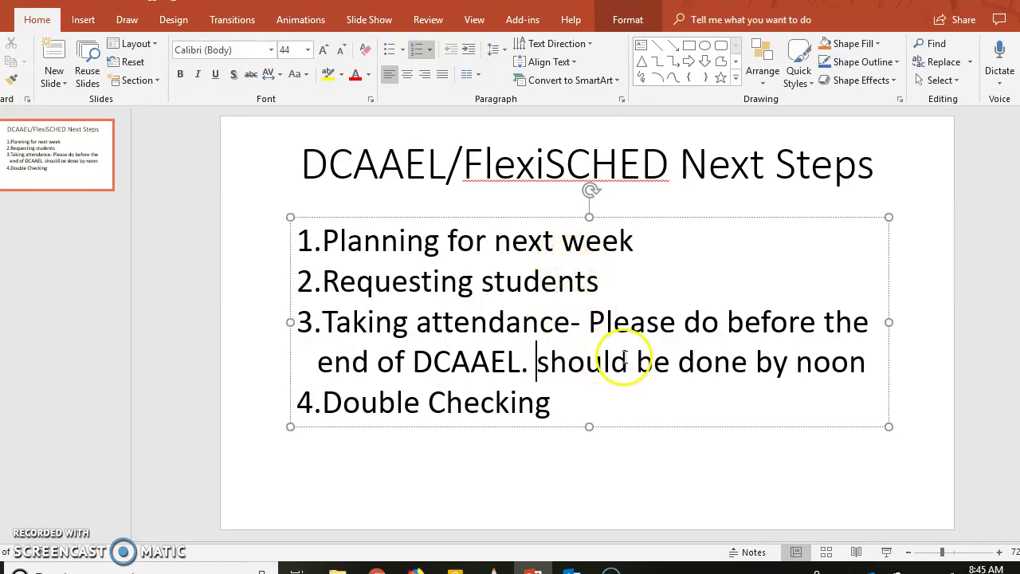
left_click_drag(627, 359, 553, 359)
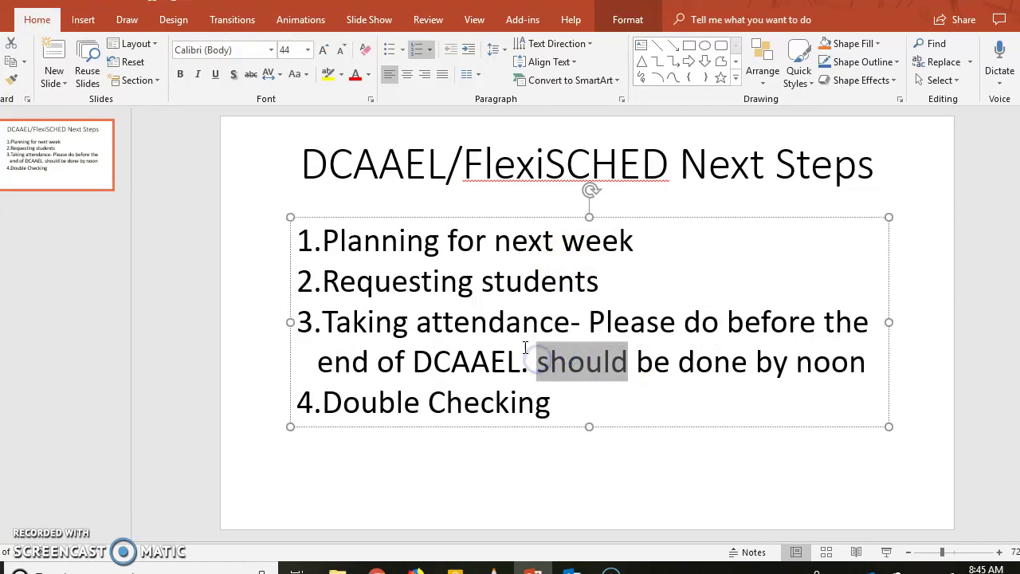
type("Must")
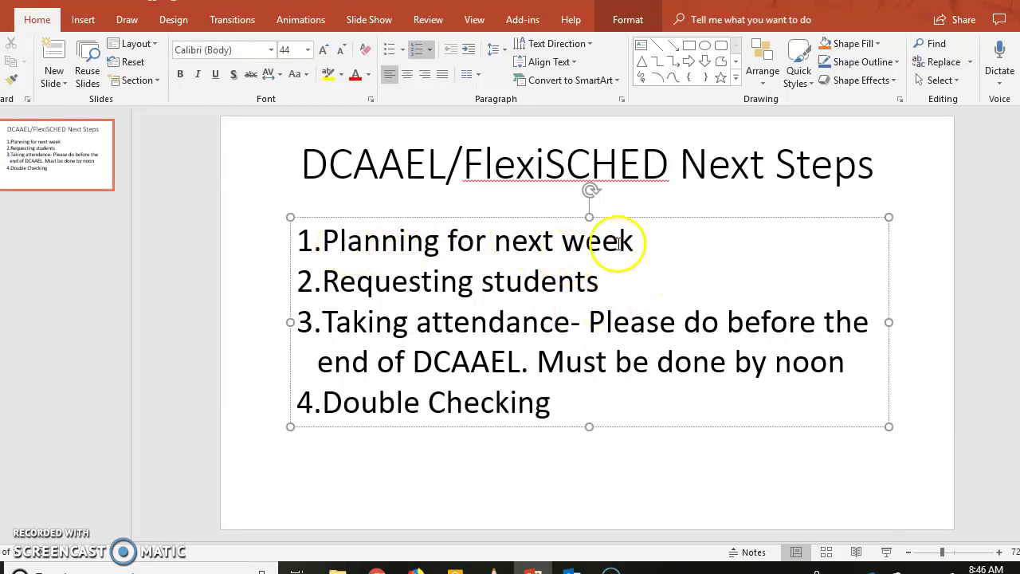
Step: Append "- 9:15am, Request after students register" to the Requesting students item
left_click_drag(642, 243, 406, 244)
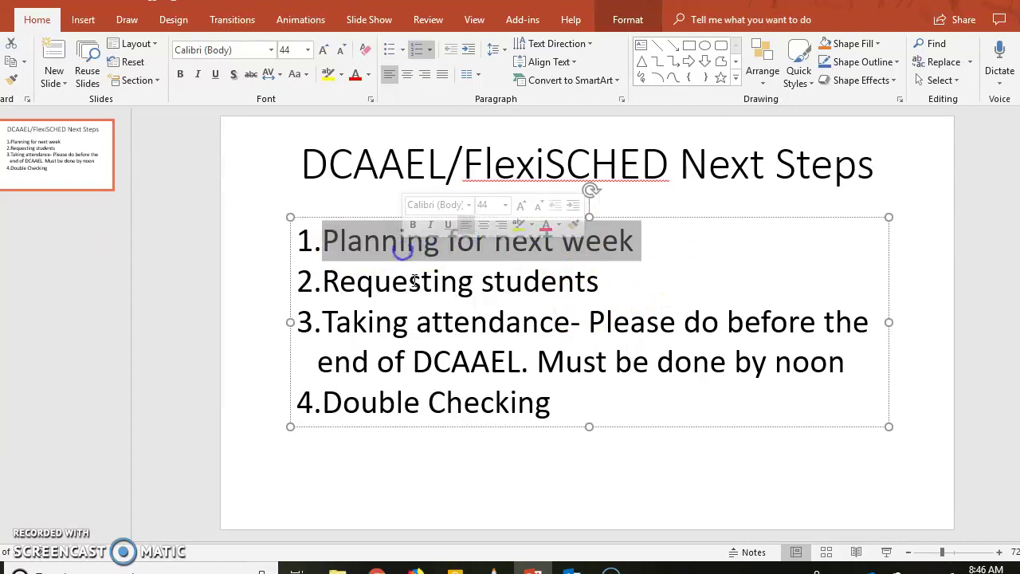
left_click(409, 281)
left_click(604, 281)
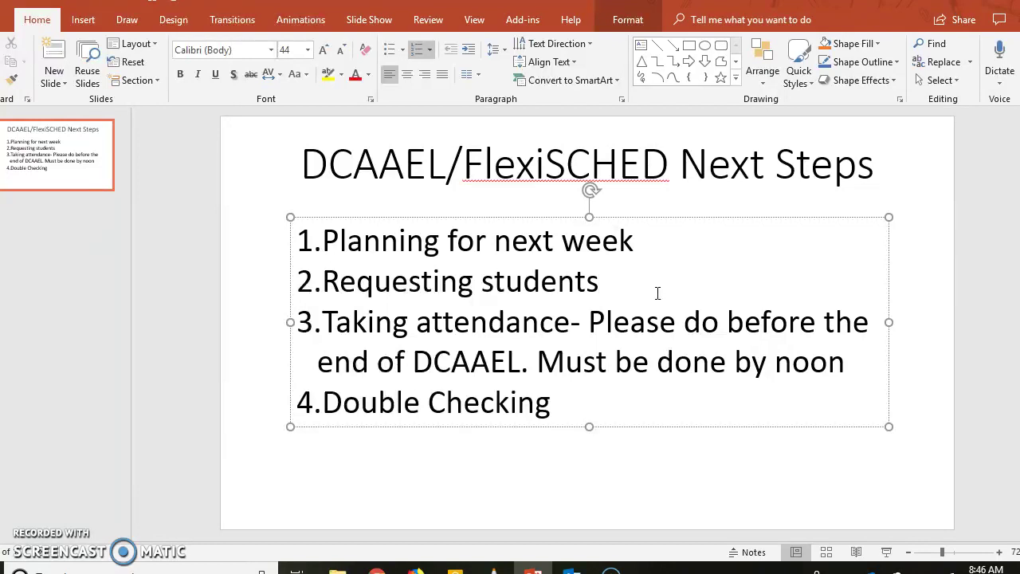
type("- 9:")
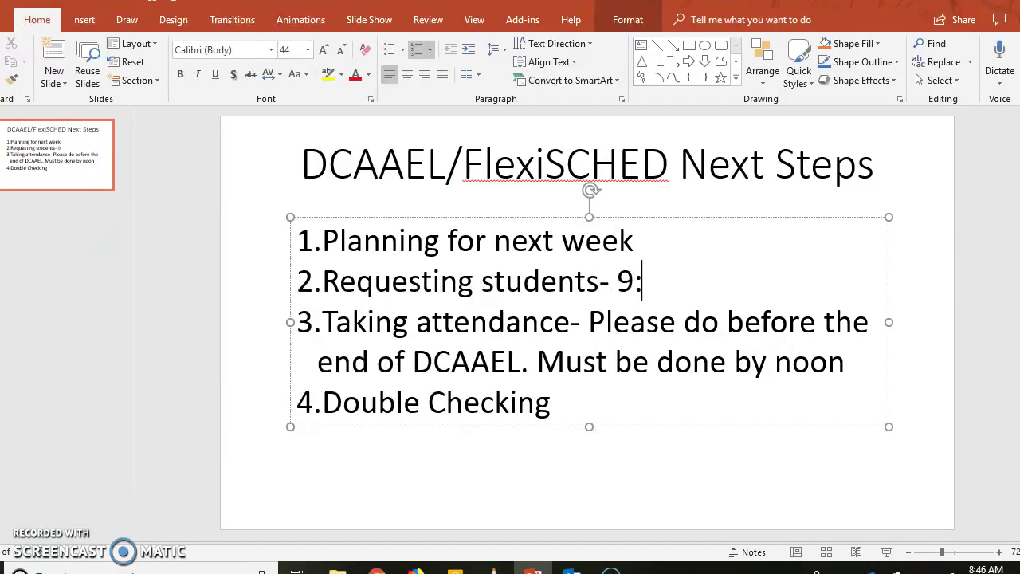
type("15am")
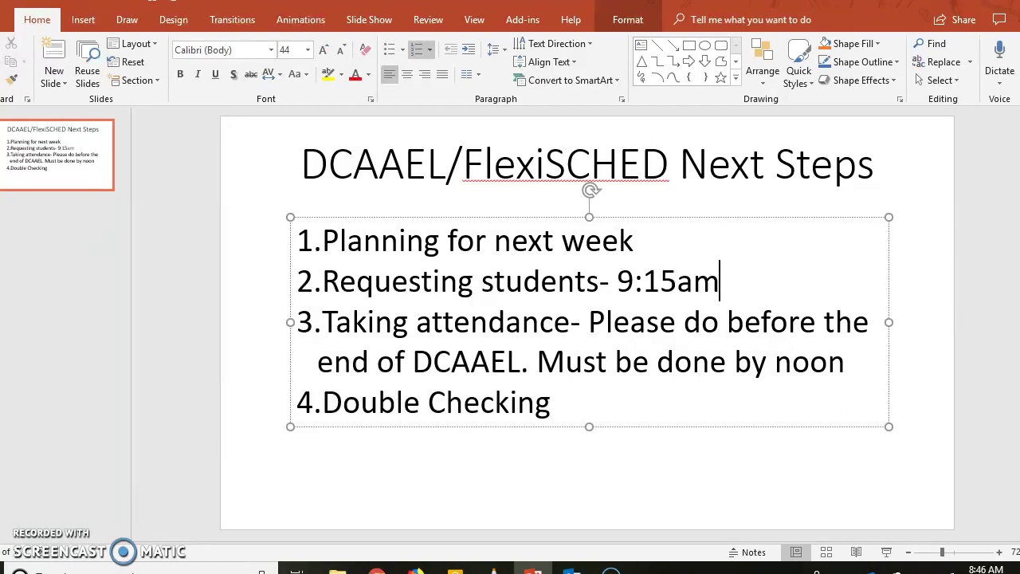
type(", Request")
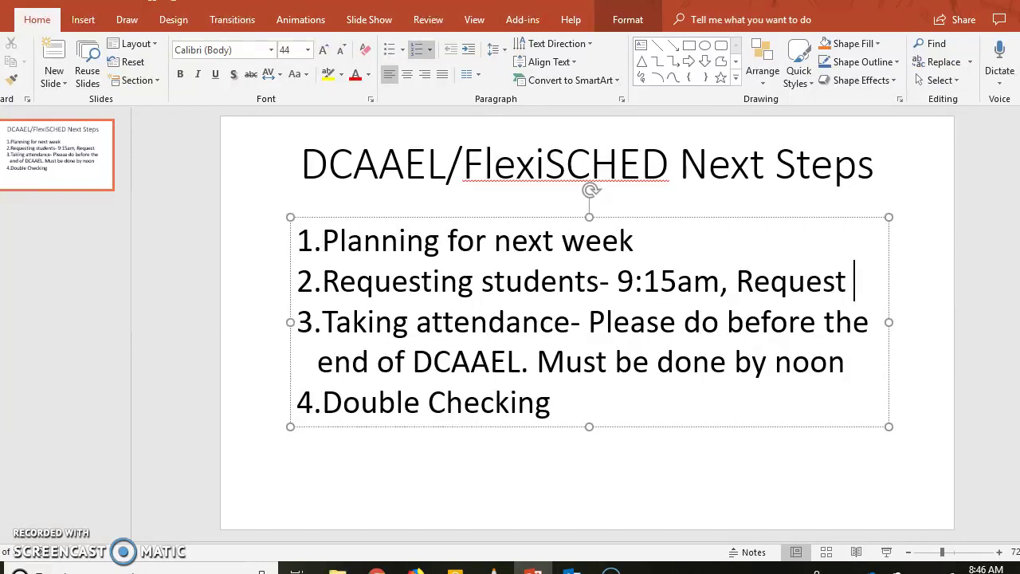
type("after students register")
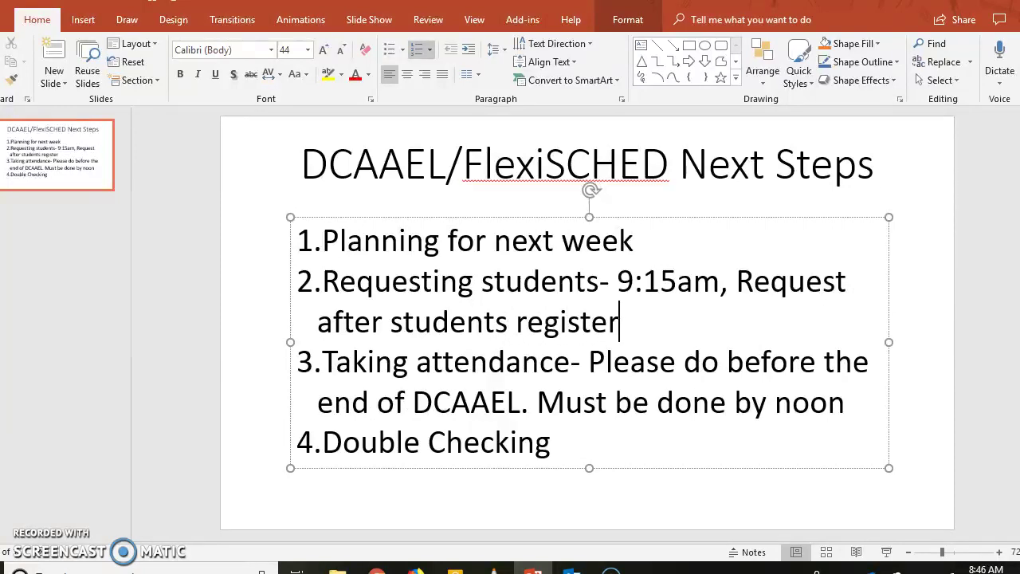
left_click(511, 443)
left_click(540, 427)
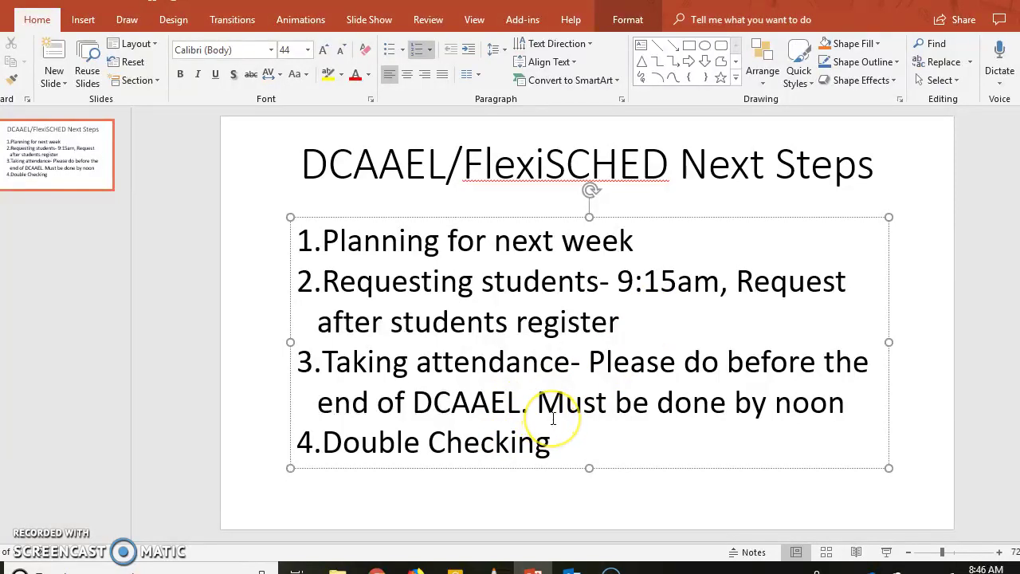